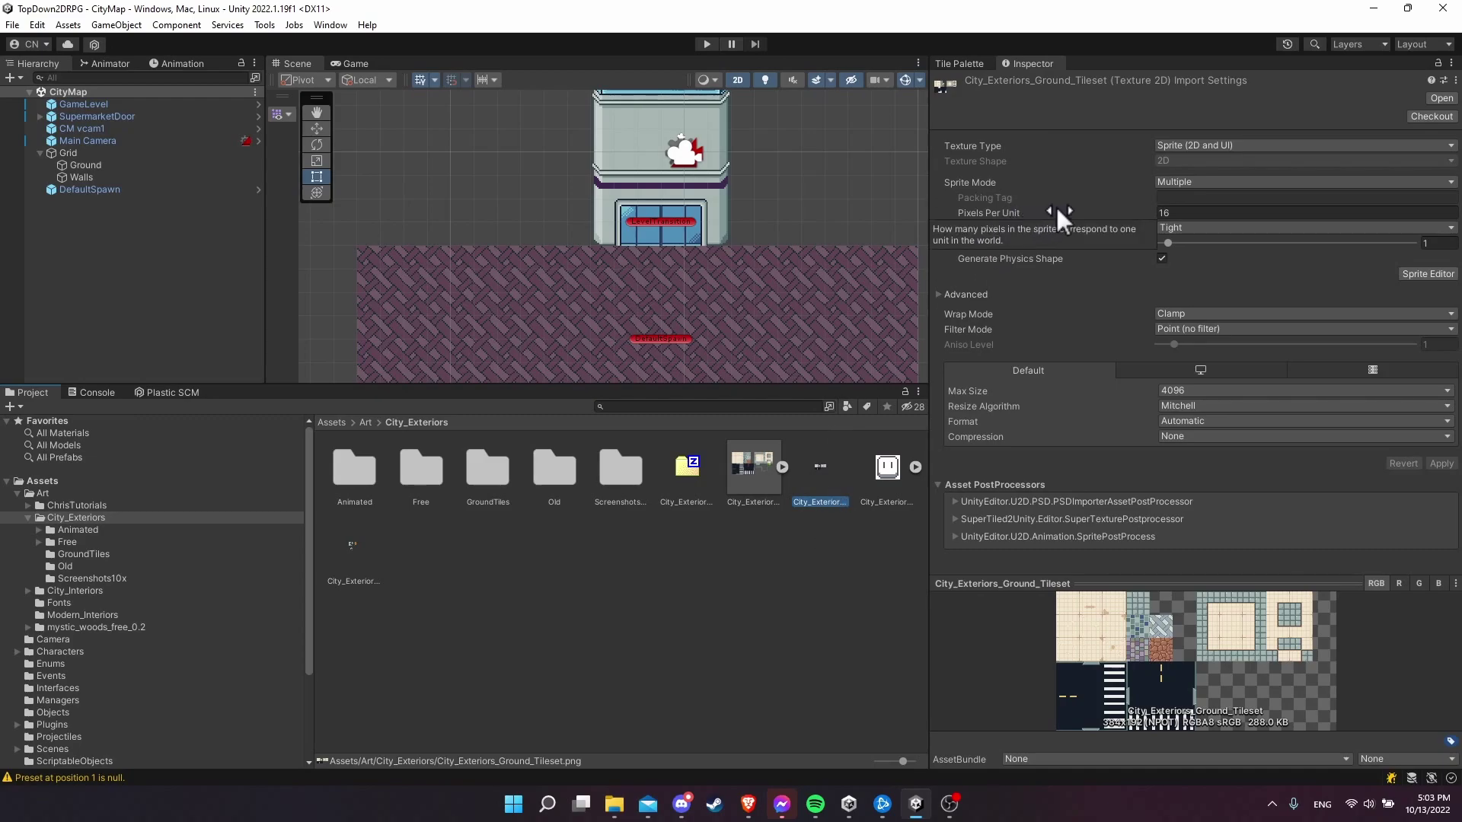
scroll(857, 251, up, 3)
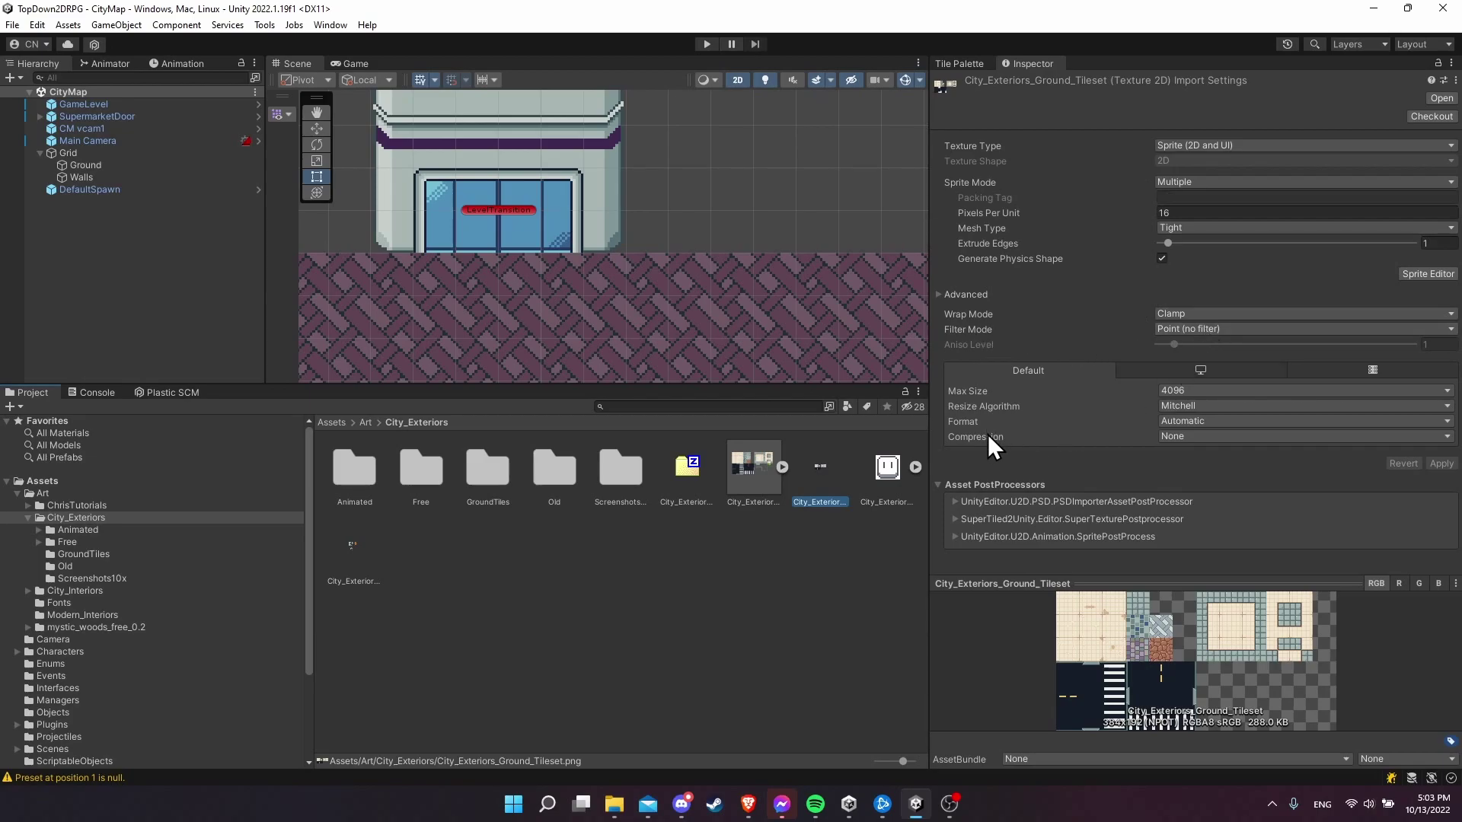
scroll(735, 280, up, 3)
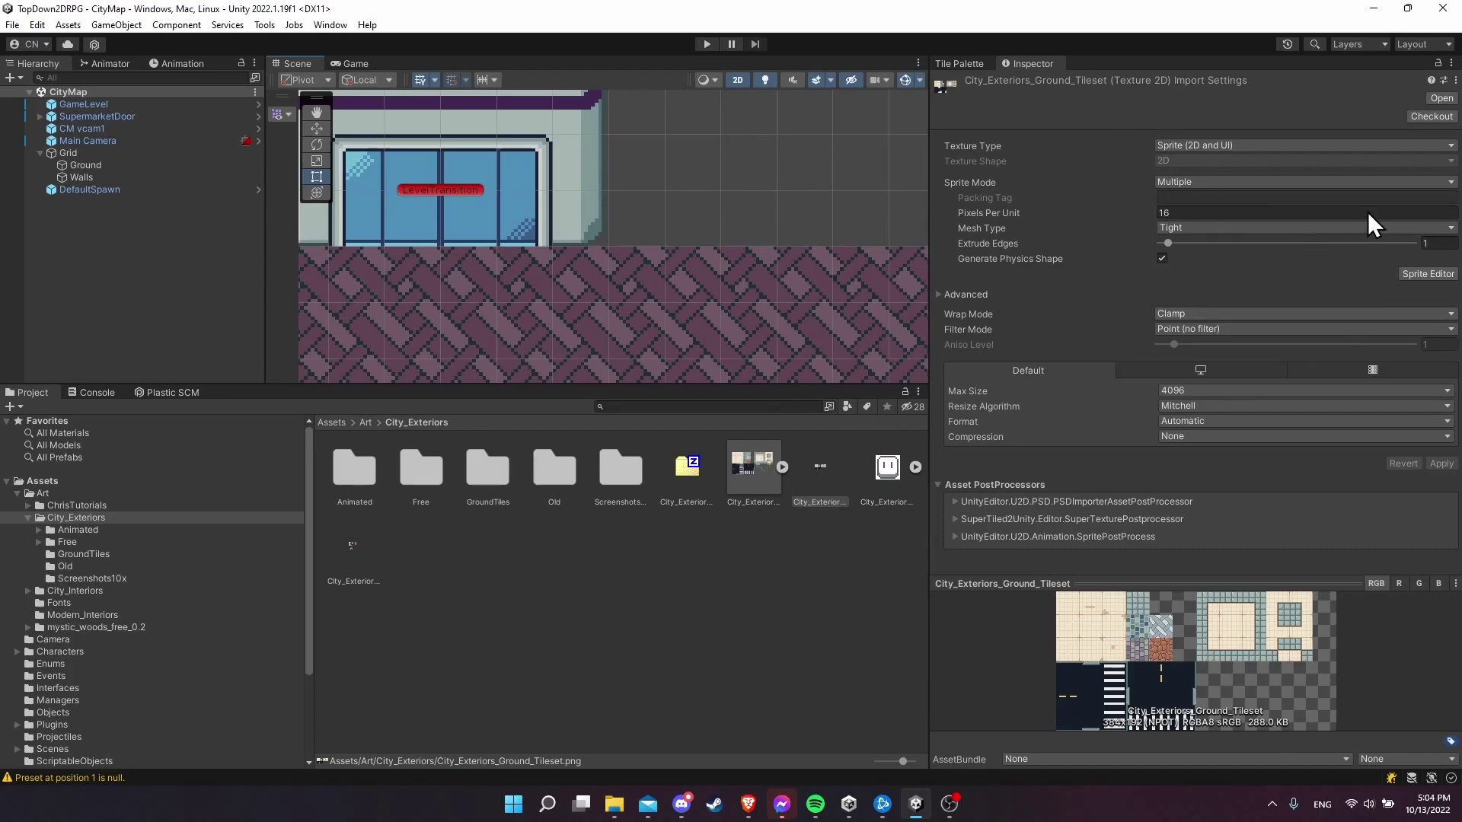
Step: Apply the SinglePixelArt and MultiplePixelArt presets alternately to the ground tileset to compare their import settings
click(1443, 80)
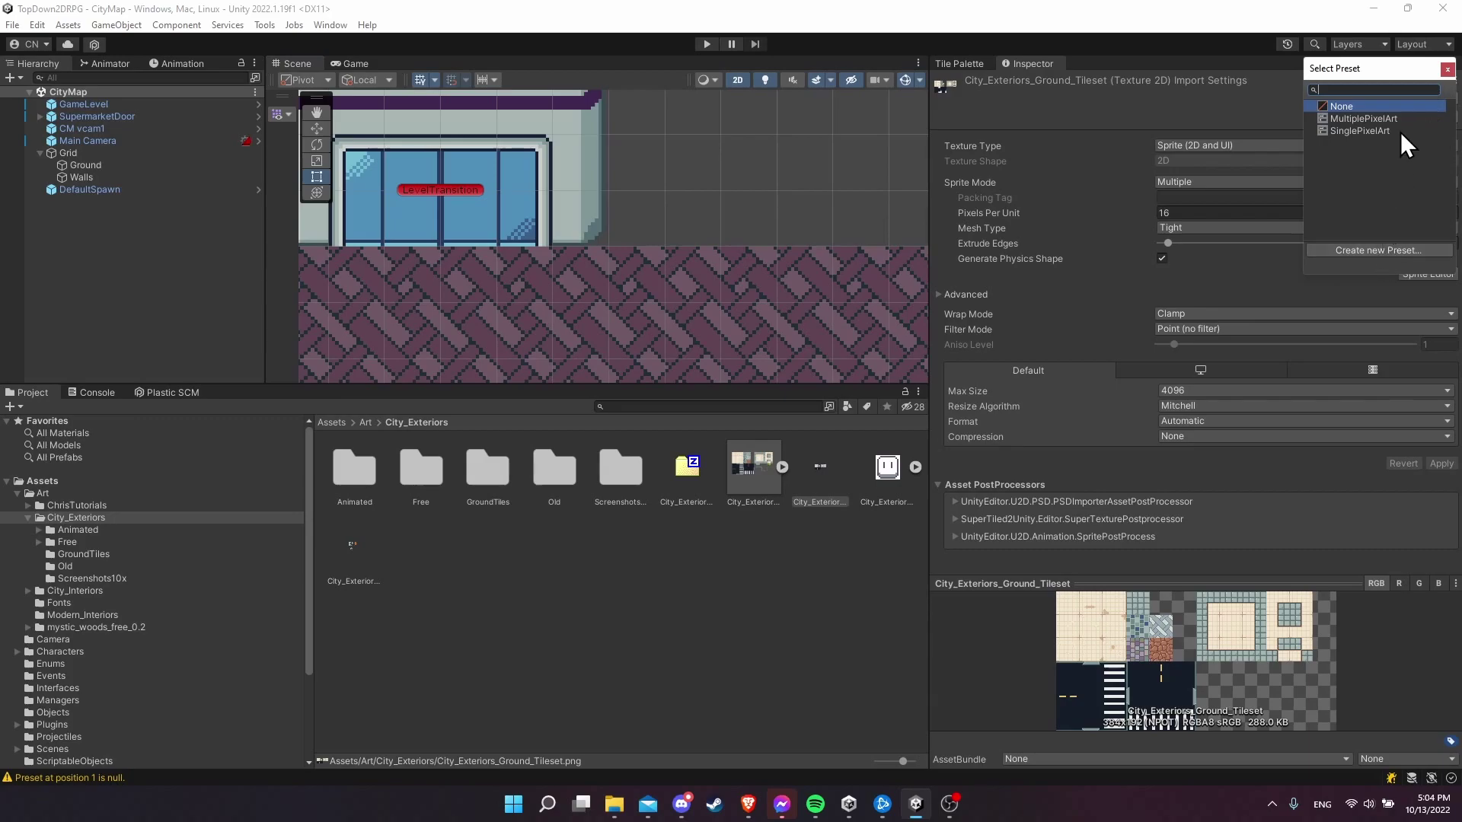
click(1351, 131)
click(1354, 118)
click(1358, 130)
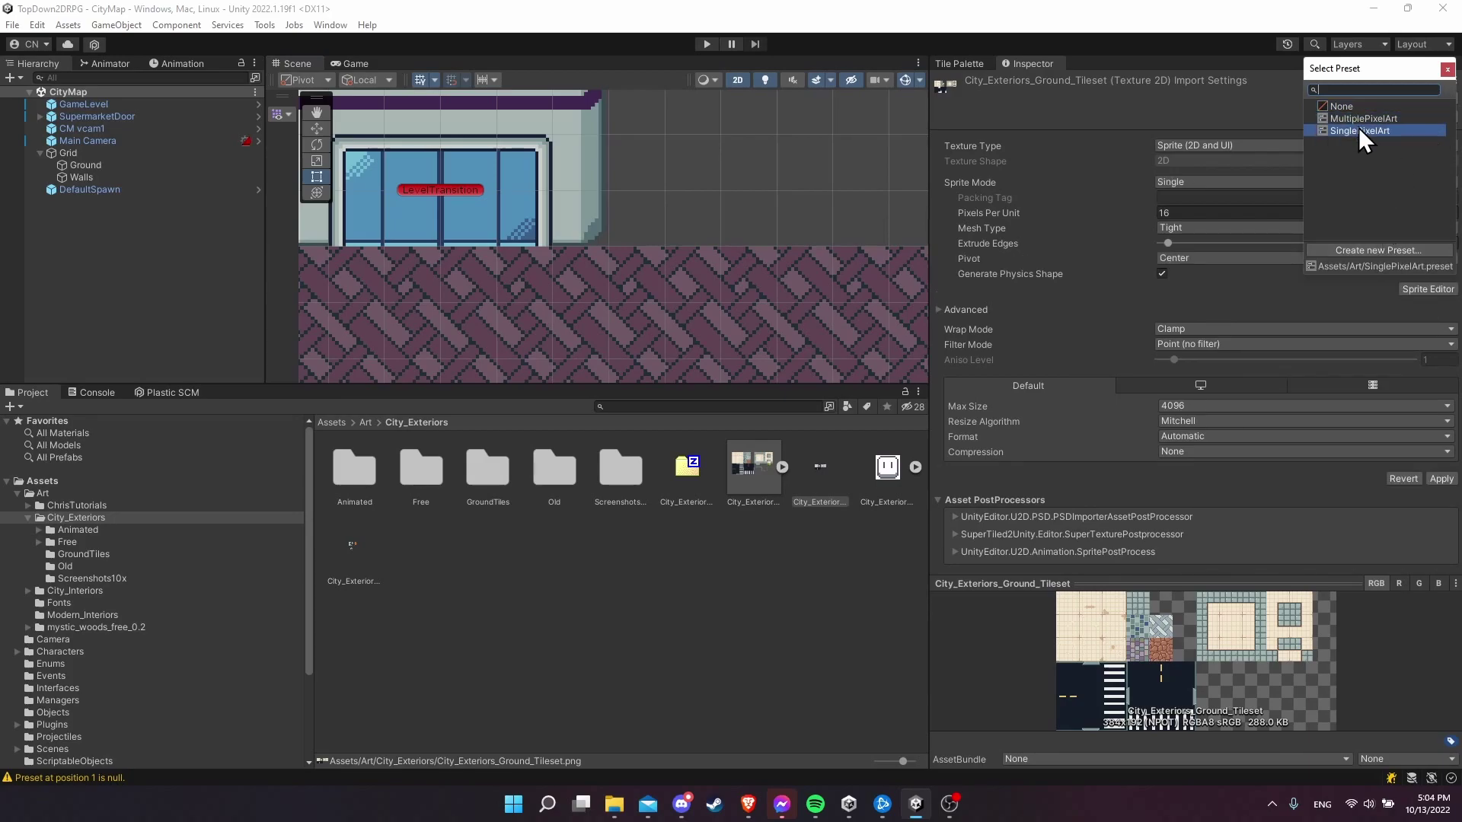
click(1358, 117)
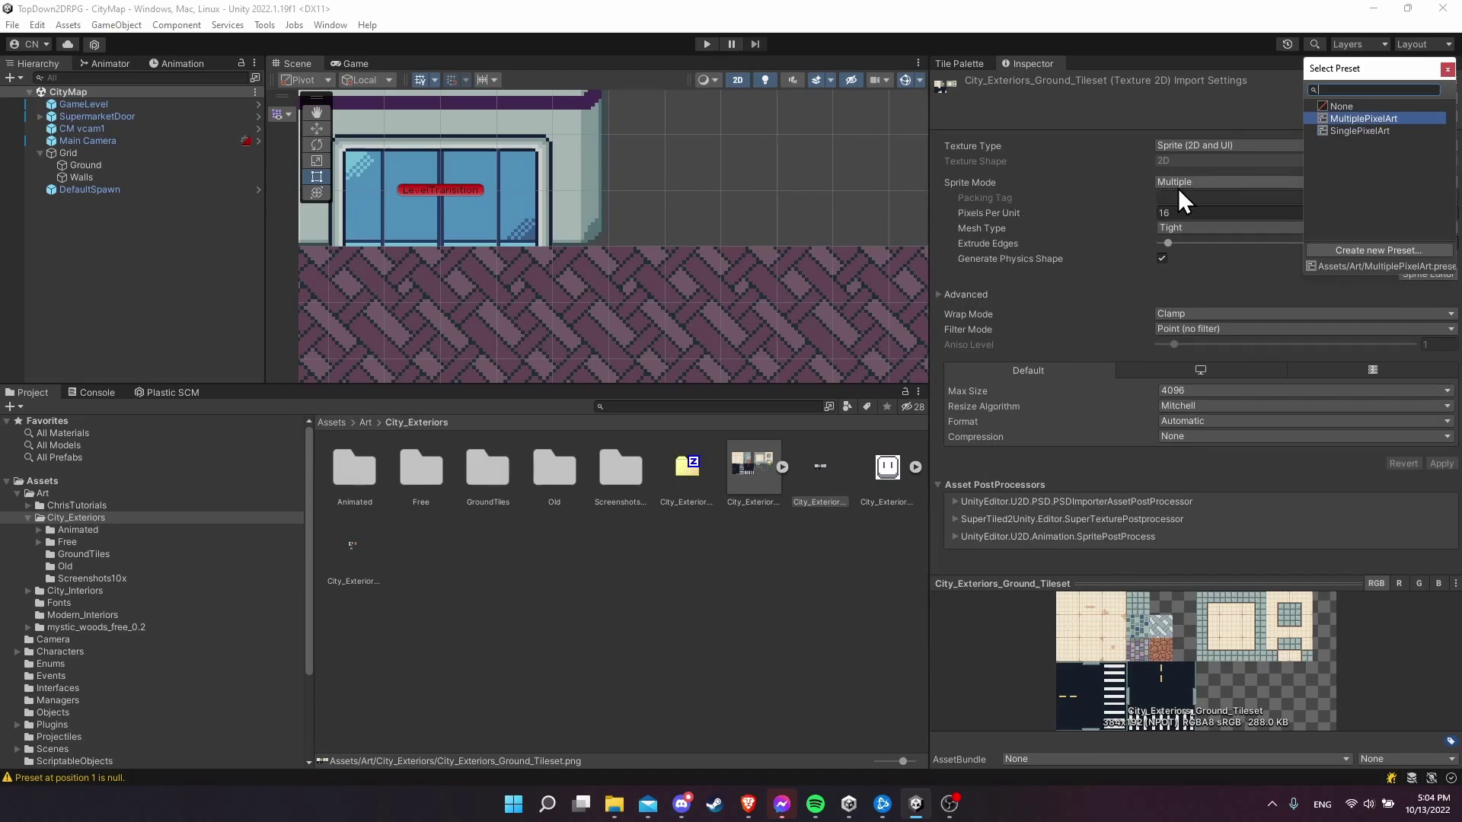
click(1370, 132)
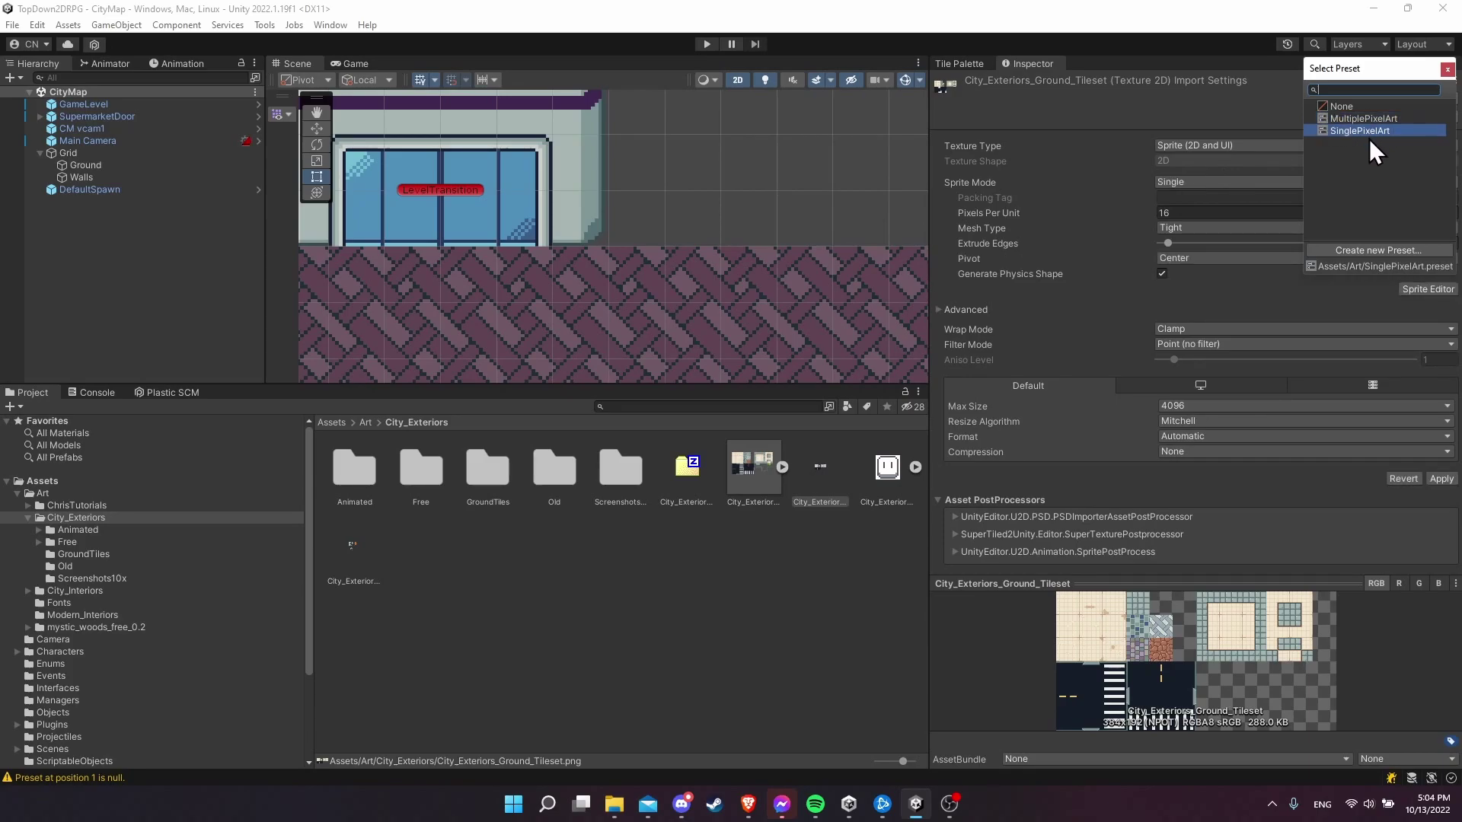
Step: Save the texture import settings as a new preset named TutorialPreset1 in the Assets/Art folder
click(1373, 252)
click(884, 195)
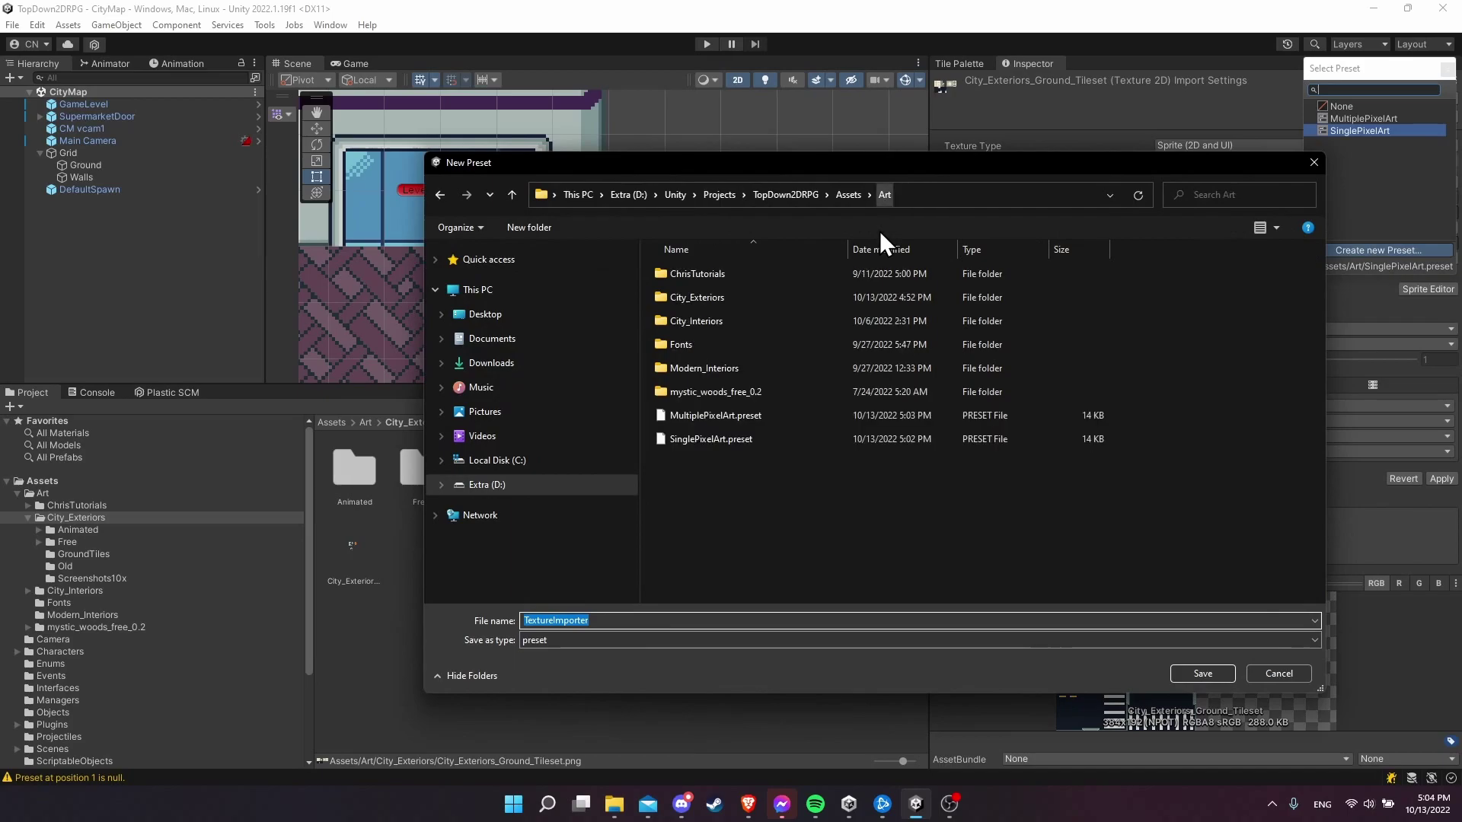
text(TutorialPreset1)
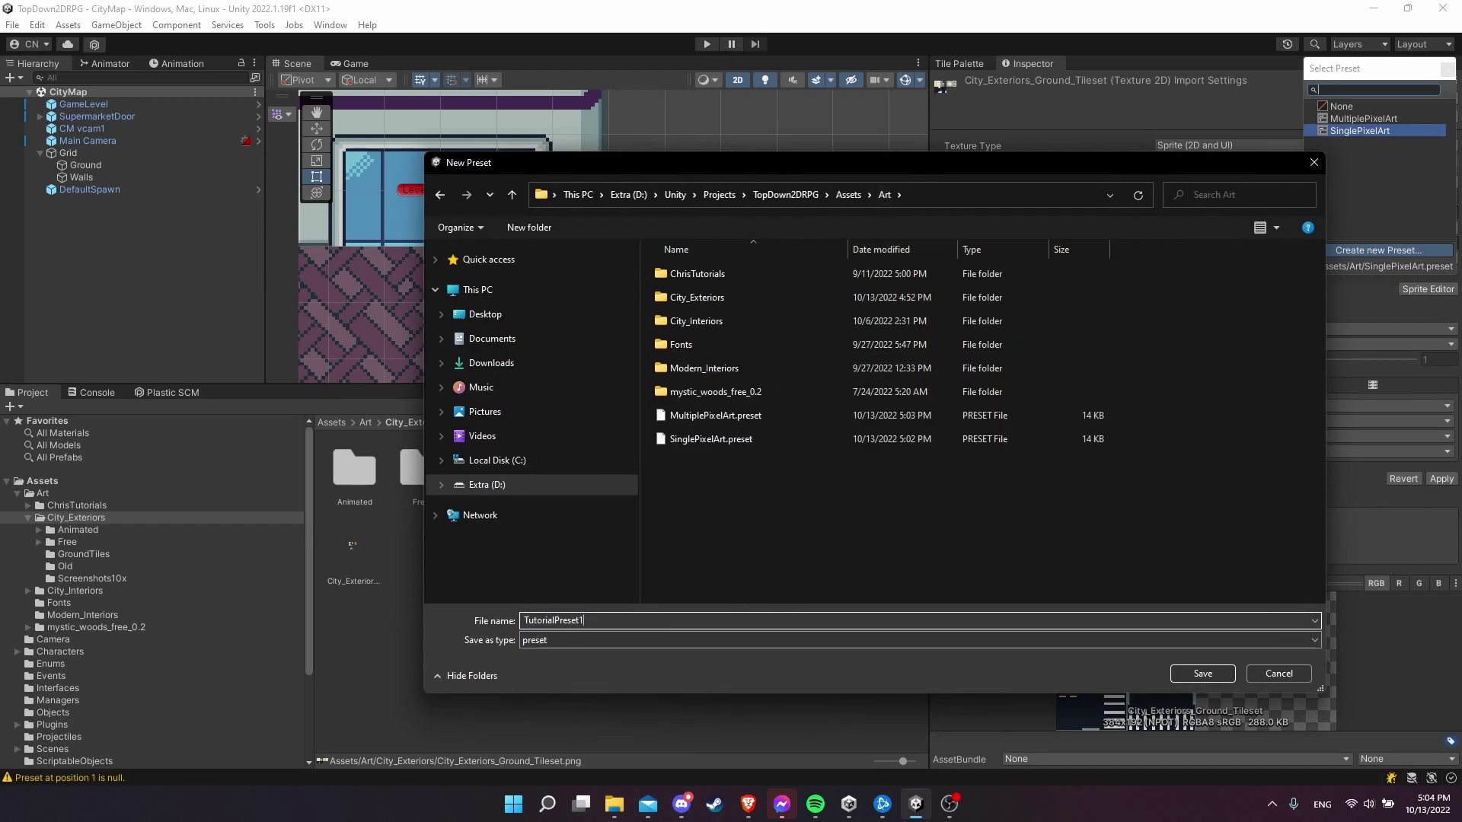
key(Return)
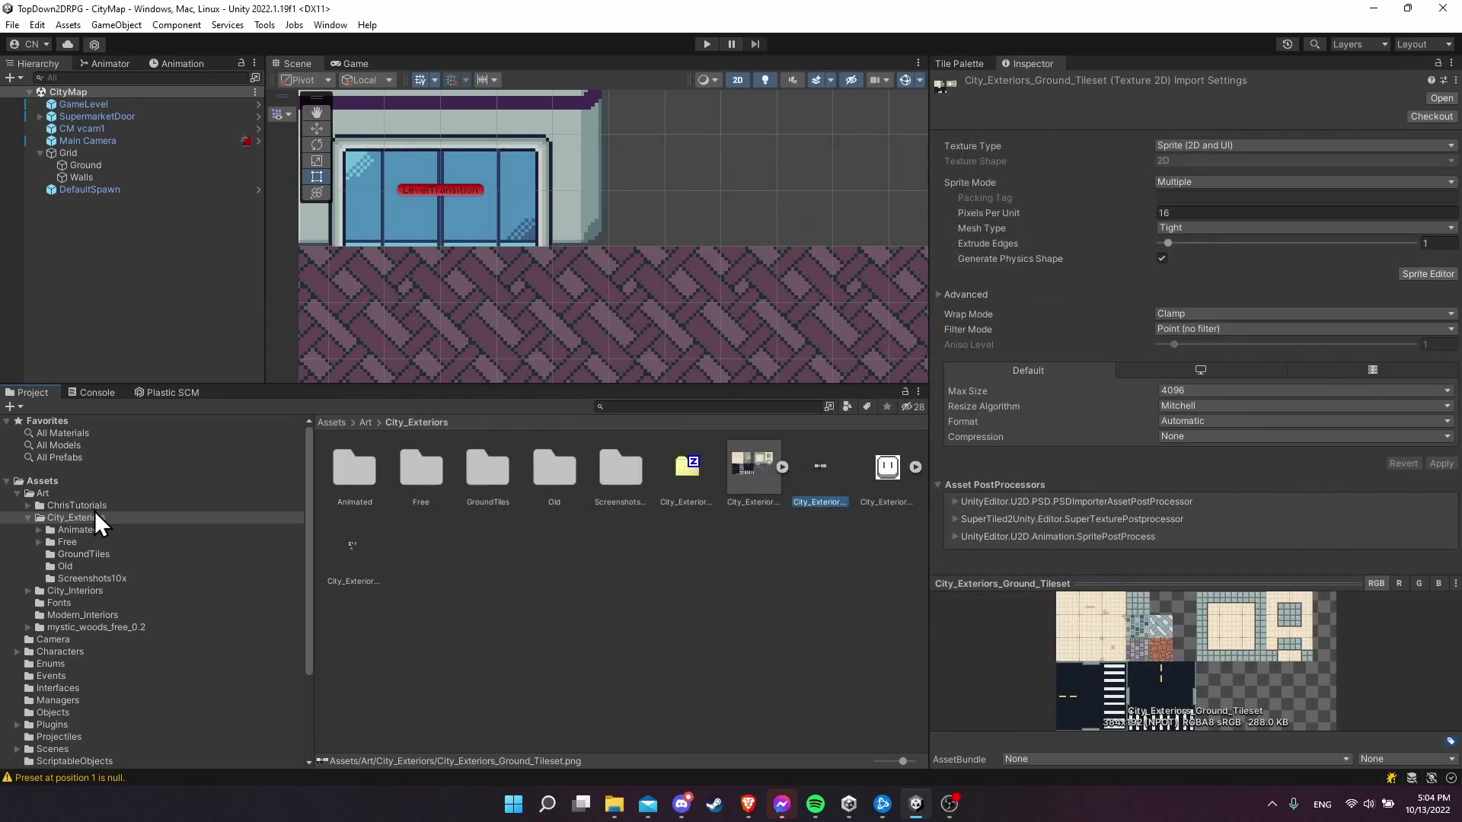
Step: Select the TutorialPreset1 preset in the Assets/Art folder to show its settings
click(93, 492)
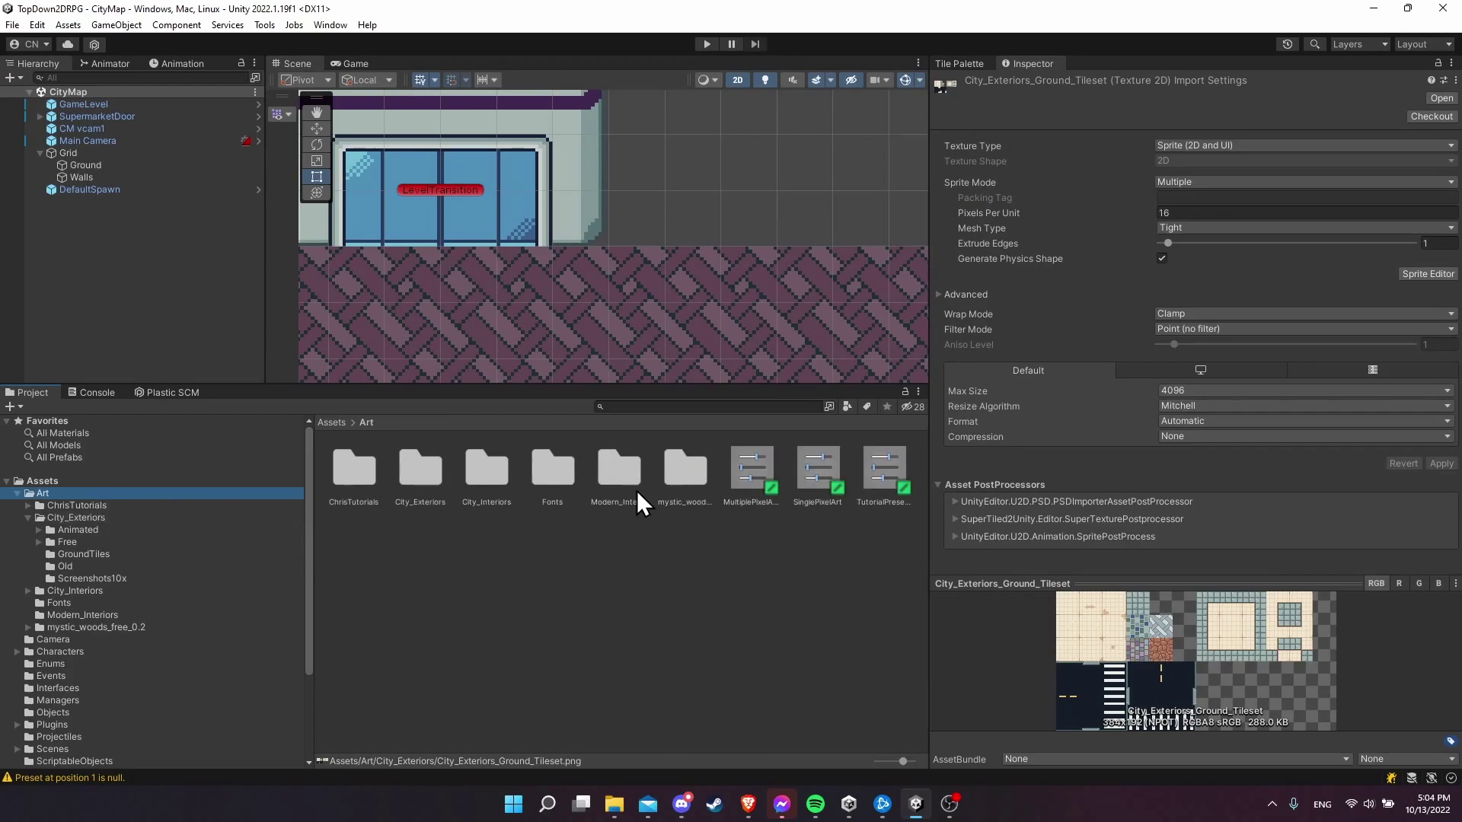
click(796, 536)
click(884, 466)
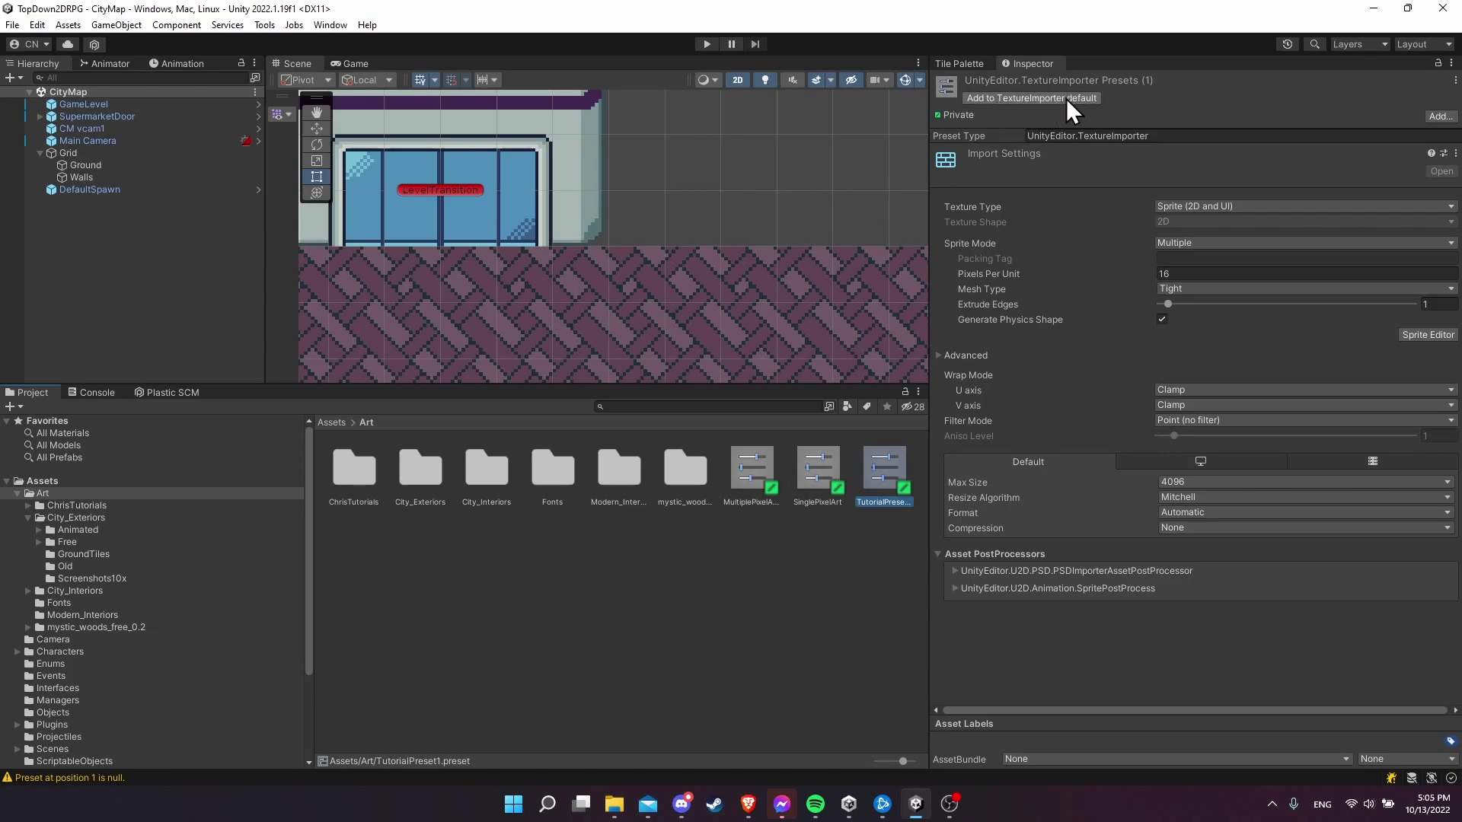
Step: Open the Preset Manager in the project settings and add TutorialPreset1 to the TextureImporter defaults
click(35, 25)
click(56, 522)
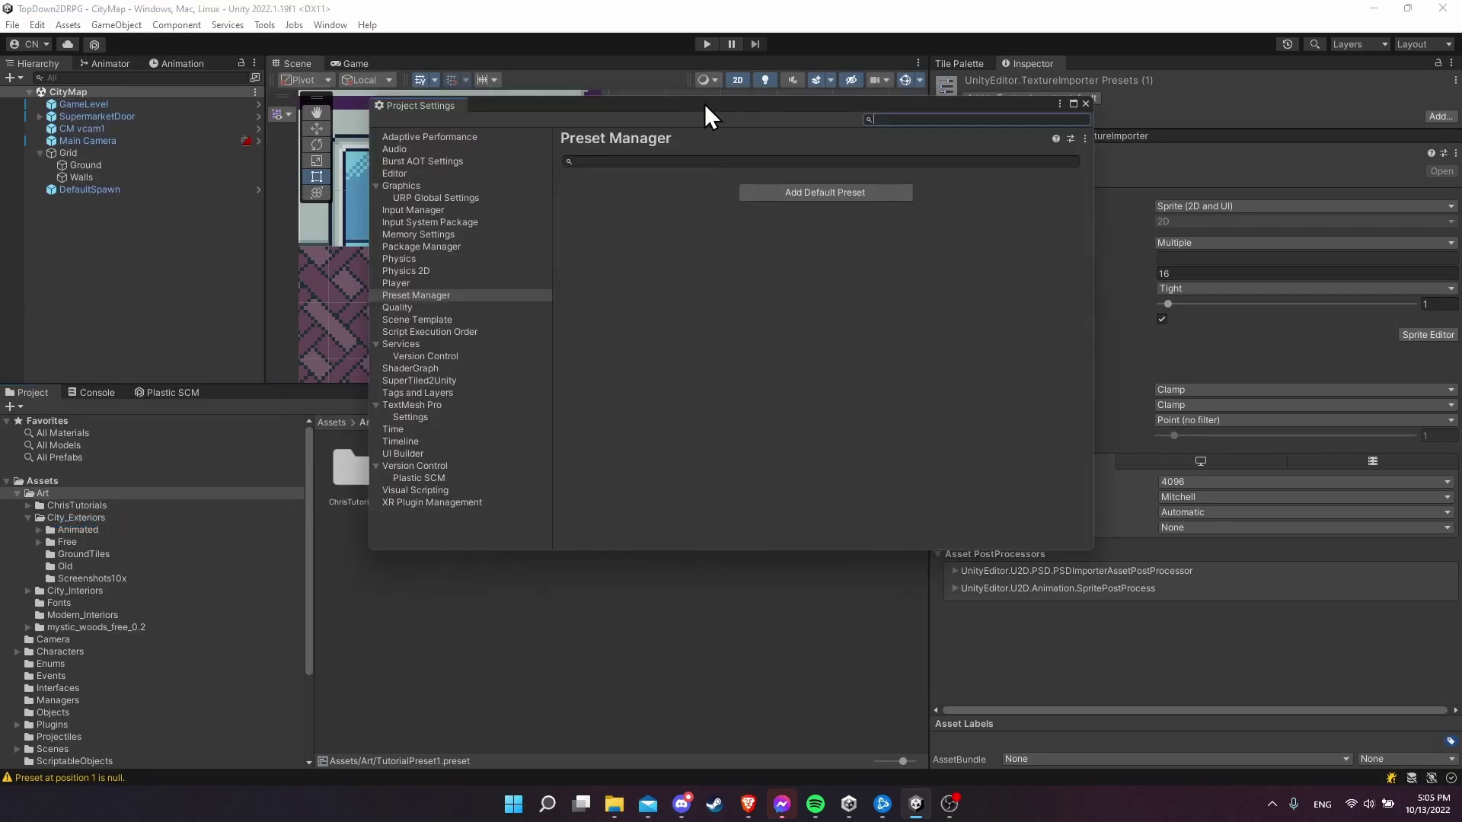
drag(705, 103, 593, 113)
click(343, 304)
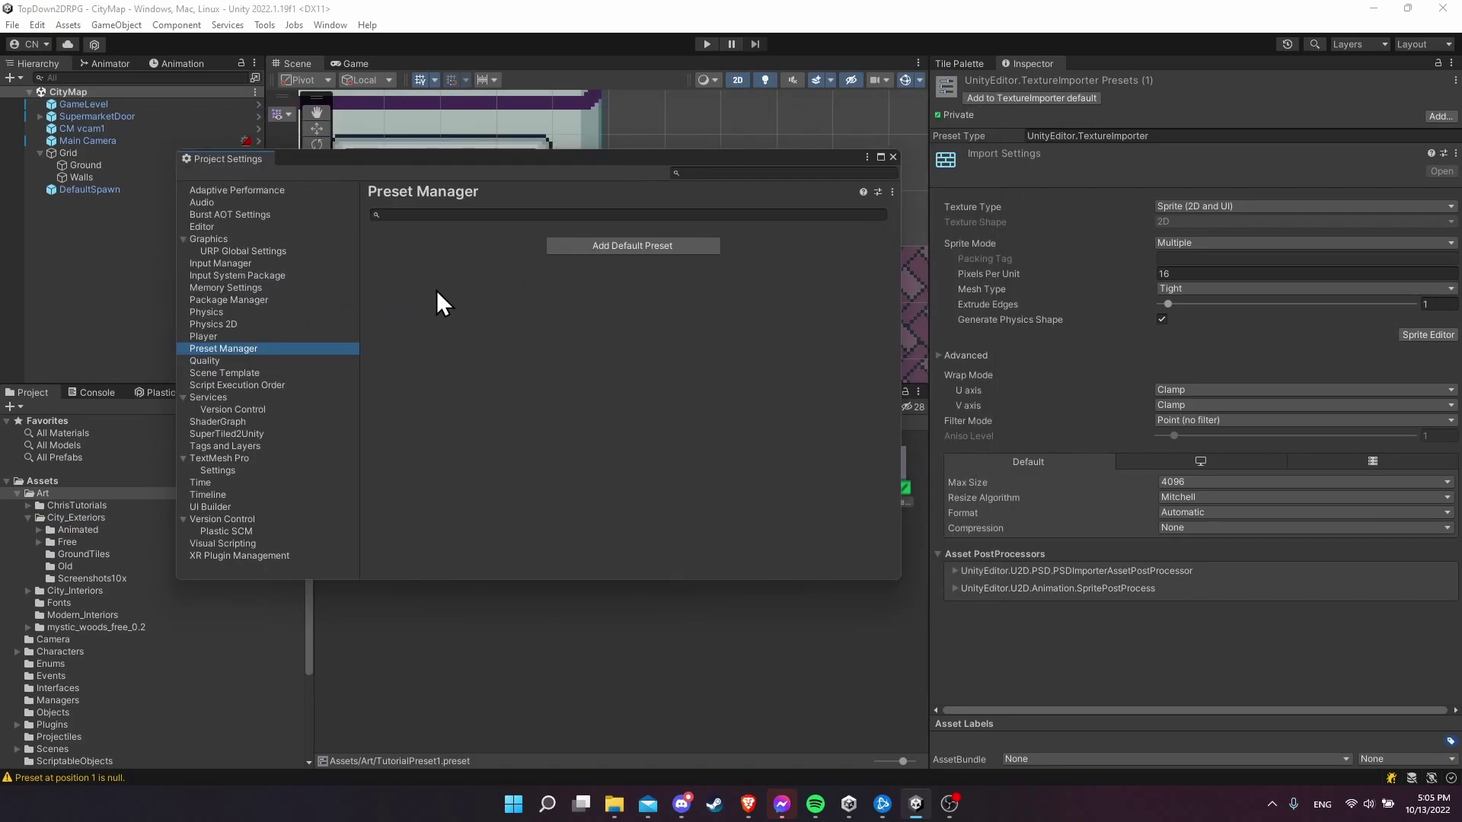
click(1082, 97)
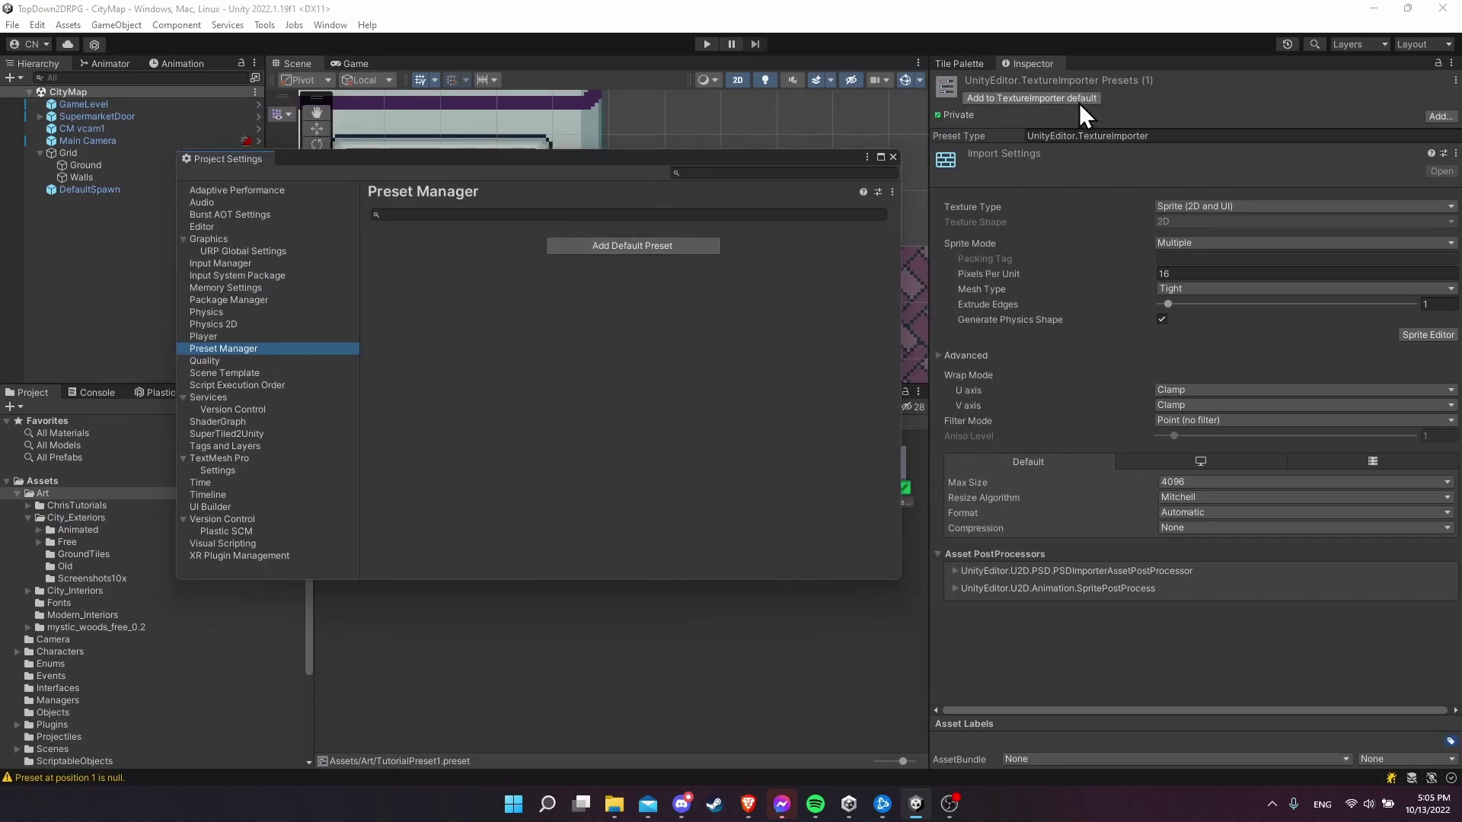
click(745, 348)
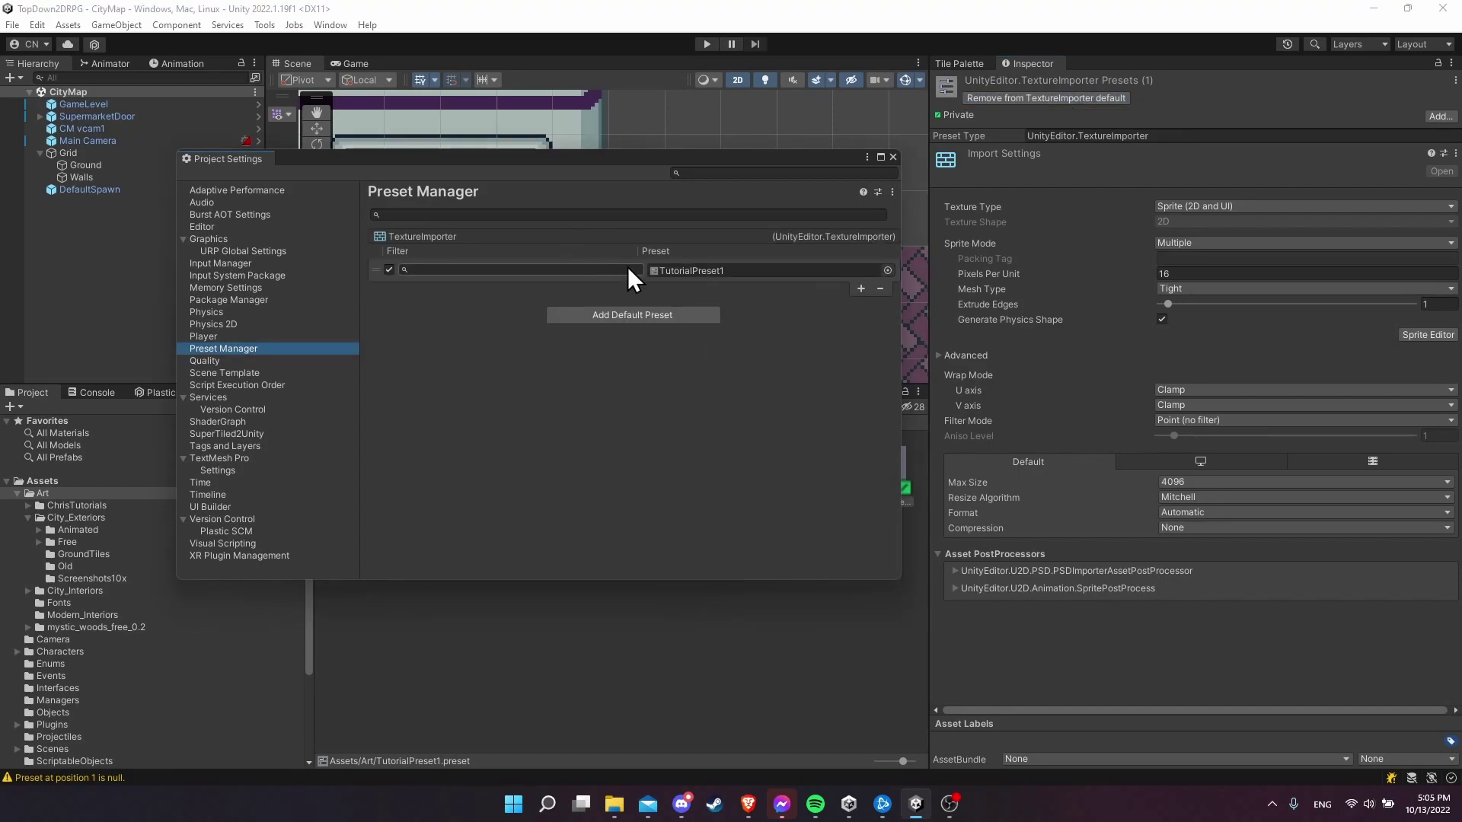
Step: Try glob:"*.png" as the filter of the TutorialPreset1 default entry
click(526, 270)
text(glob)
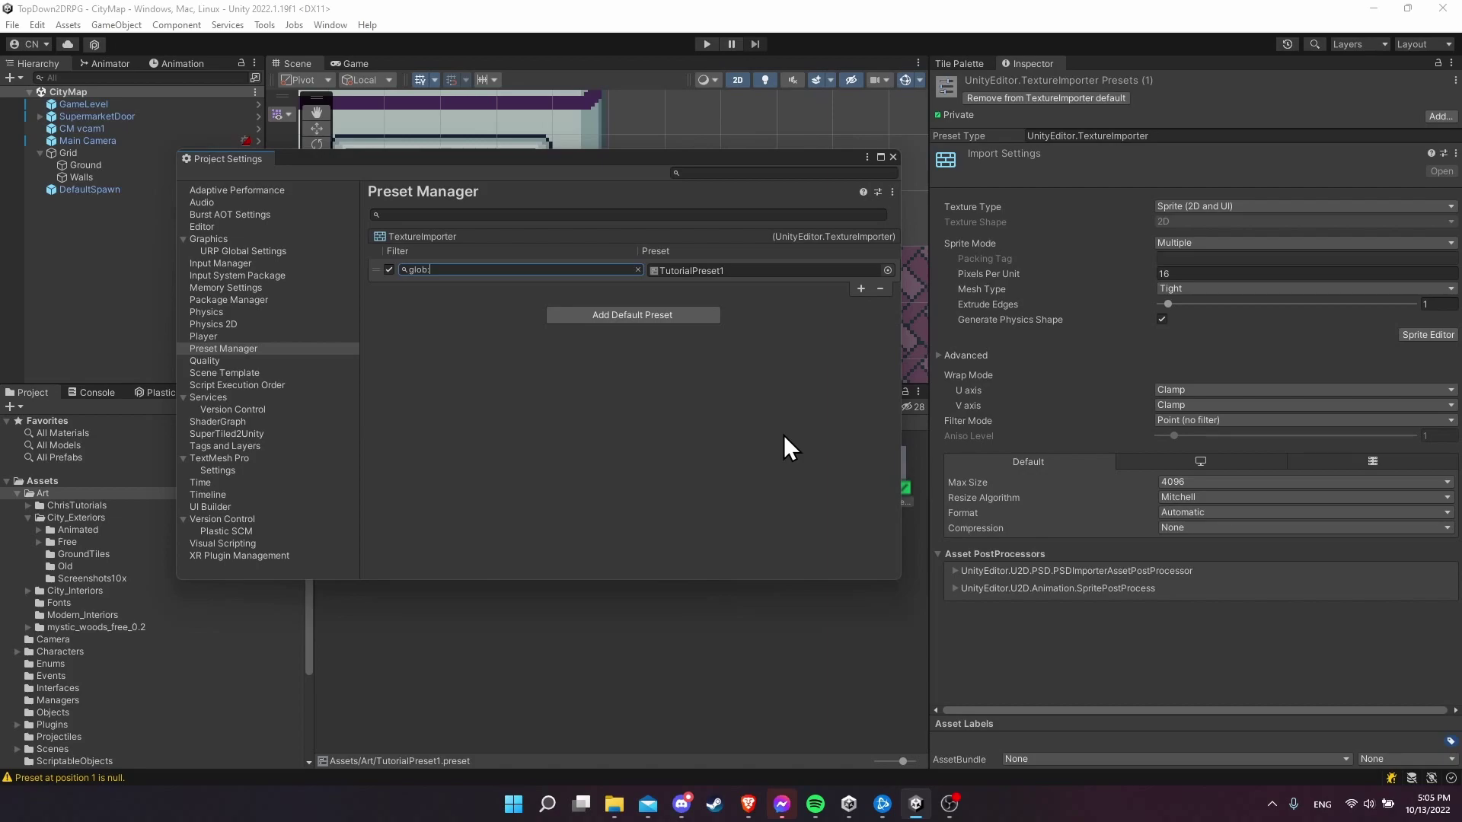
text(:"*.png")
Step: Set the TutorialPreset1 entry's filter to tileset and add a second TextureImporter default entry
key(ctrl+a)
key(BackSpace)
text(tileset)
click(859, 288)
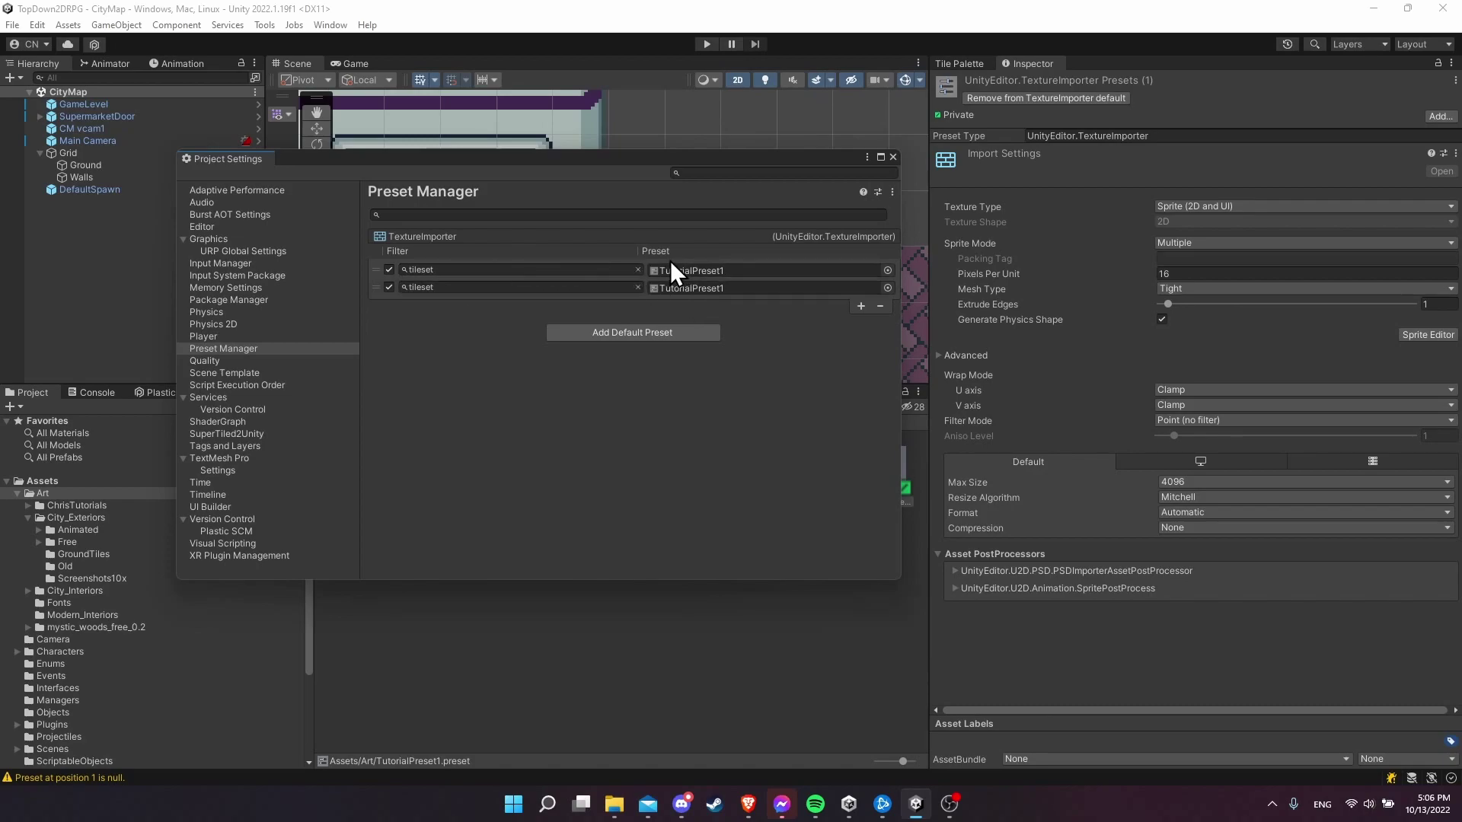
Step: Clear the first TextureImporter entry's filter and assign the SinglePixelArt preset to it
click(637, 270)
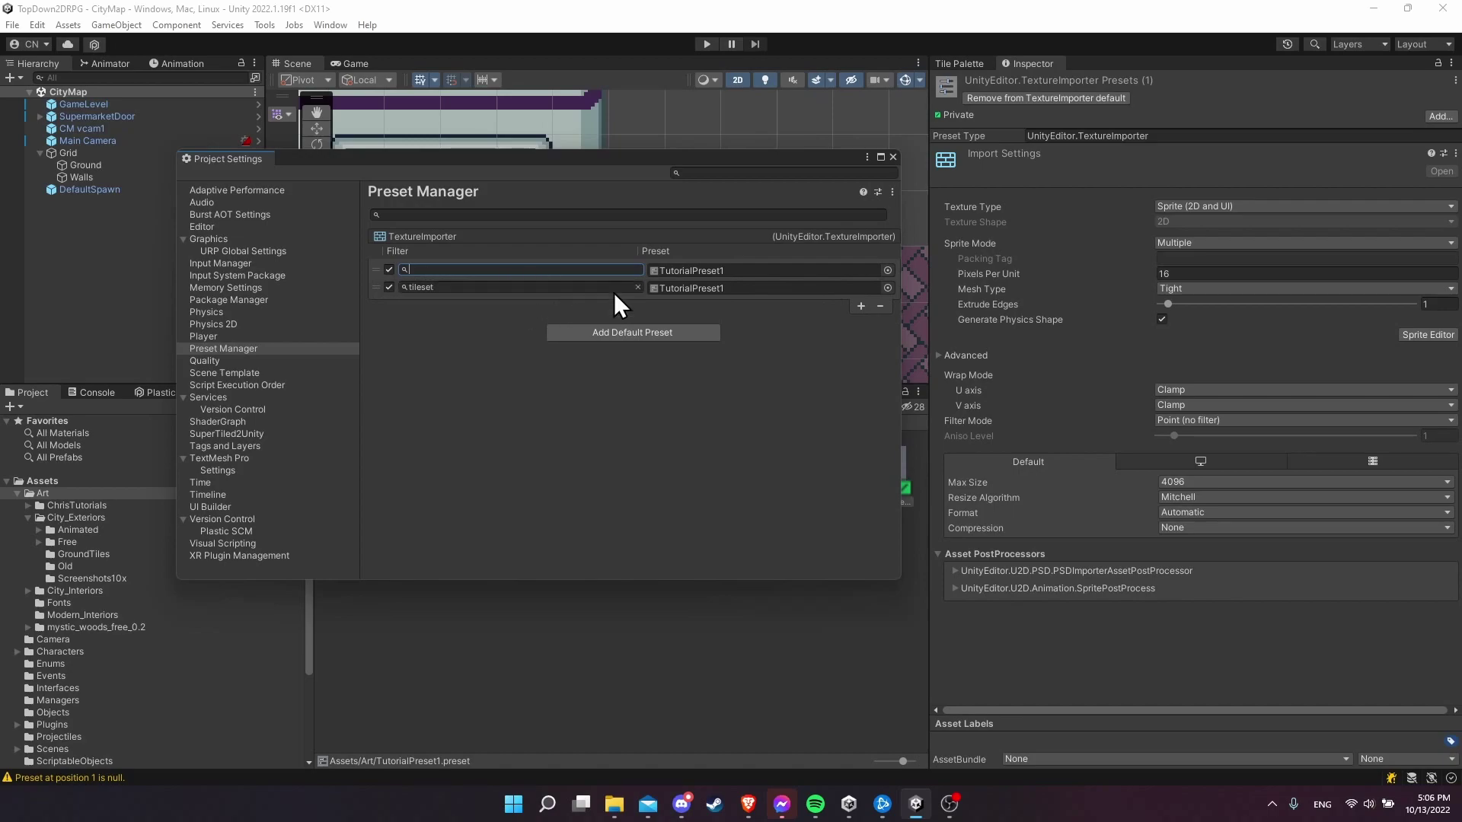
click(888, 270)
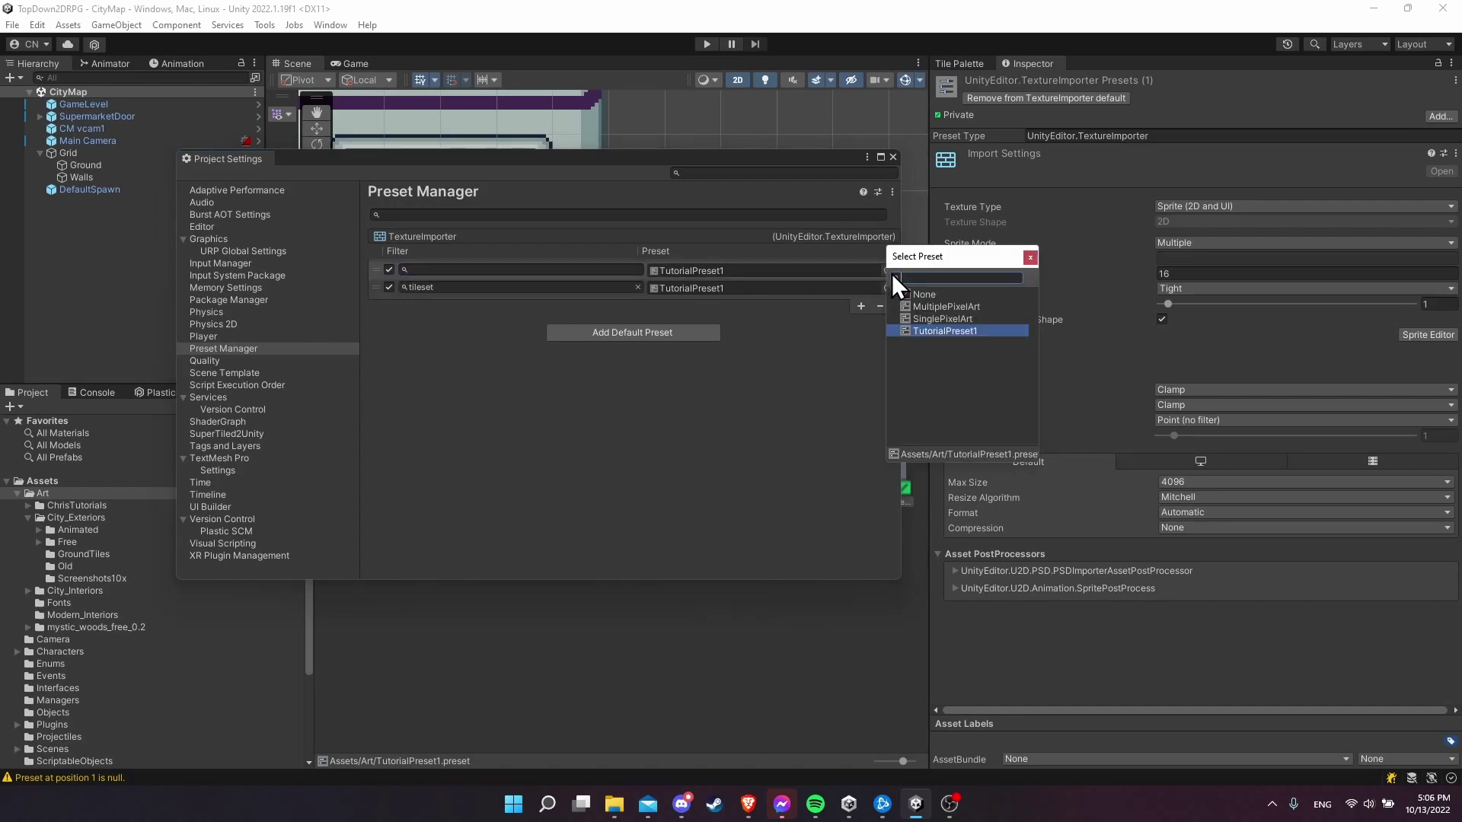
click(957, 318)
click(819, 329)
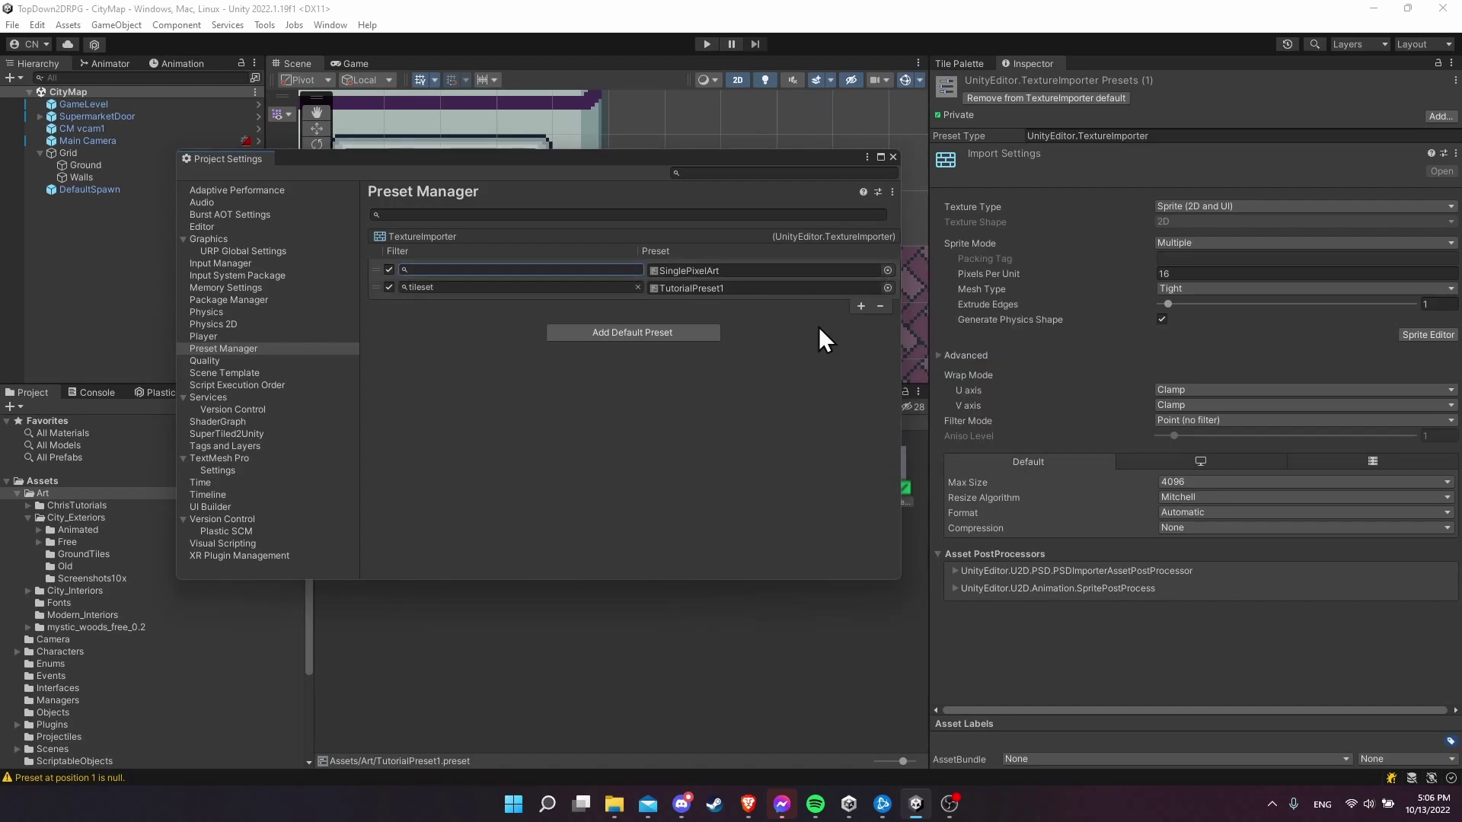
Step: Assign the MultiplePixelArt preset to the entry filtered by tileset and close the project settings
click(887, 287)
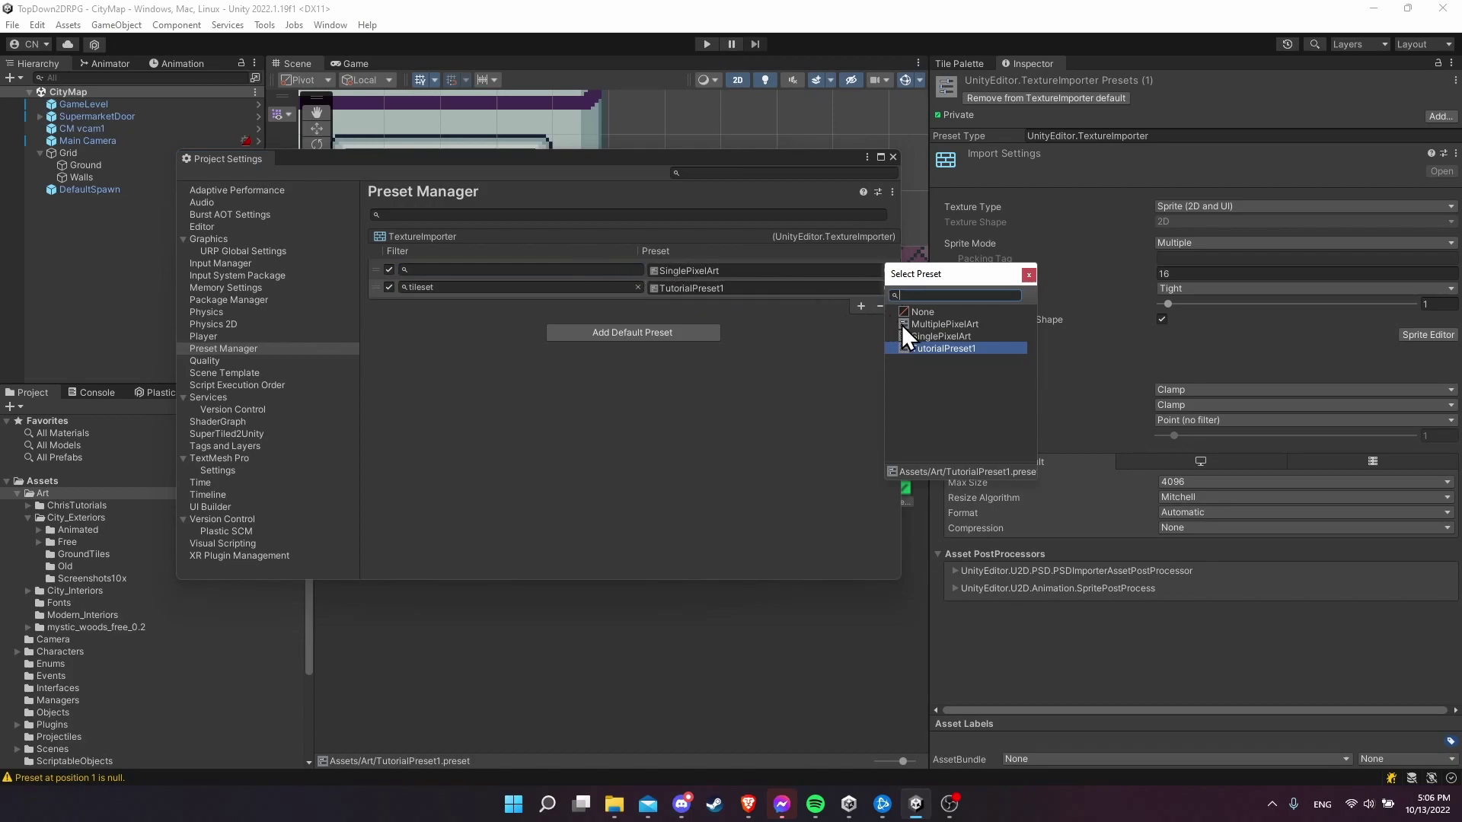
click(930, 325)
click(827, 372)
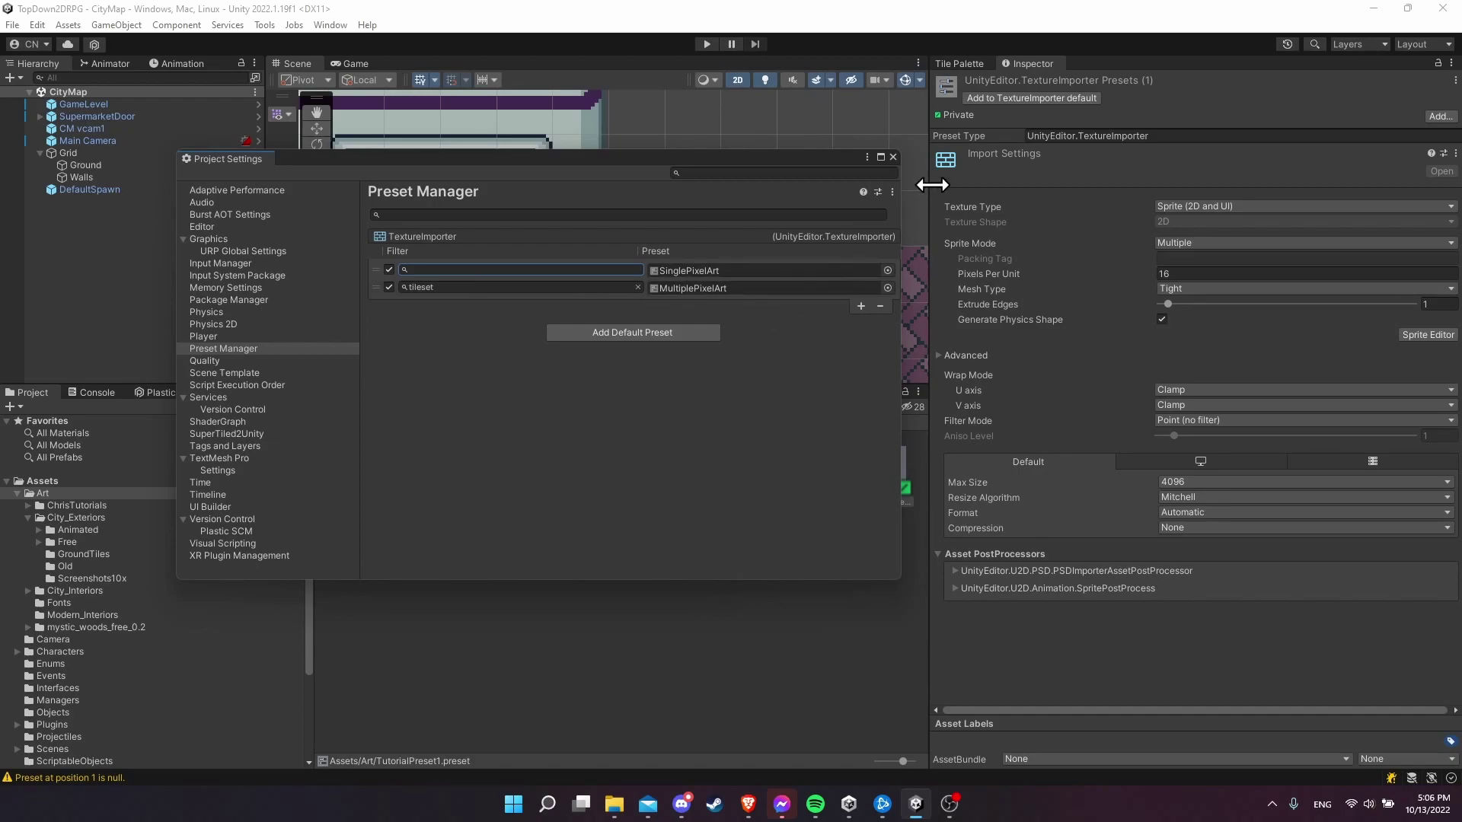
click(893, 157)
click(676, 619)
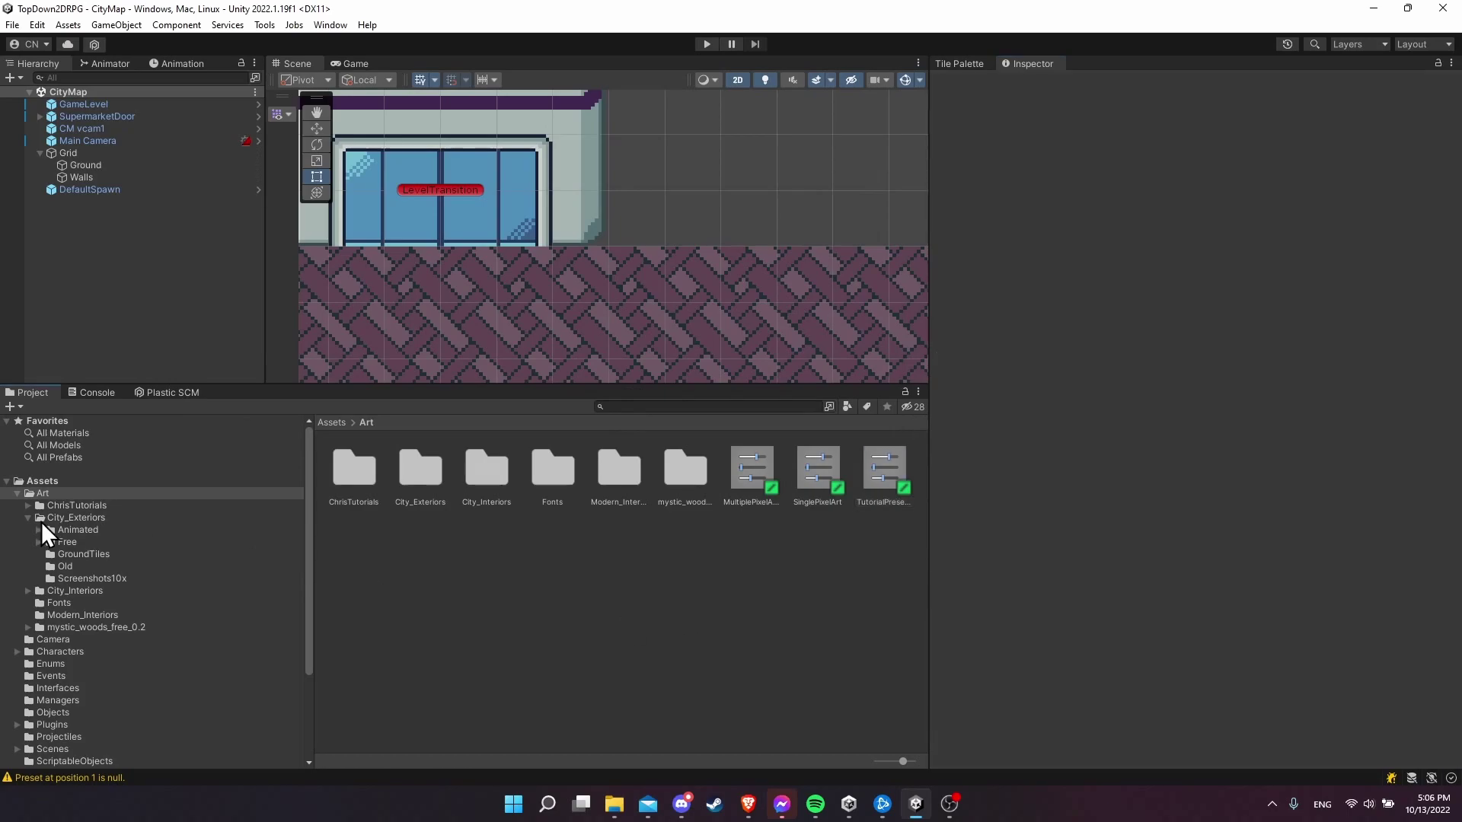
Step: Import the DiaganolPurple_TanGreyPattern_tileset image from the Tilesetter folder into the project's City_Exteriors folder
click(163, 521)
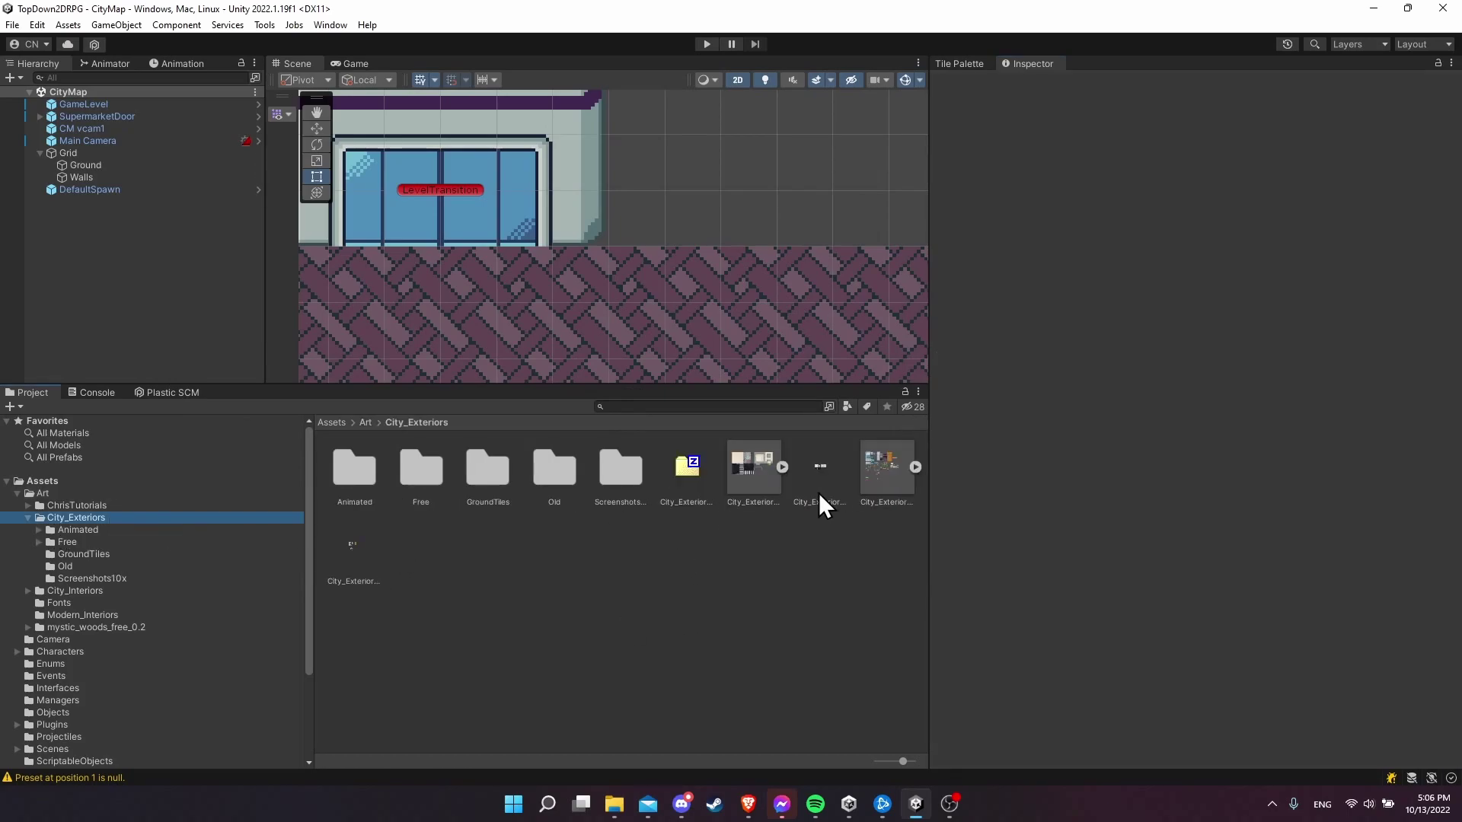
click(614, 803)
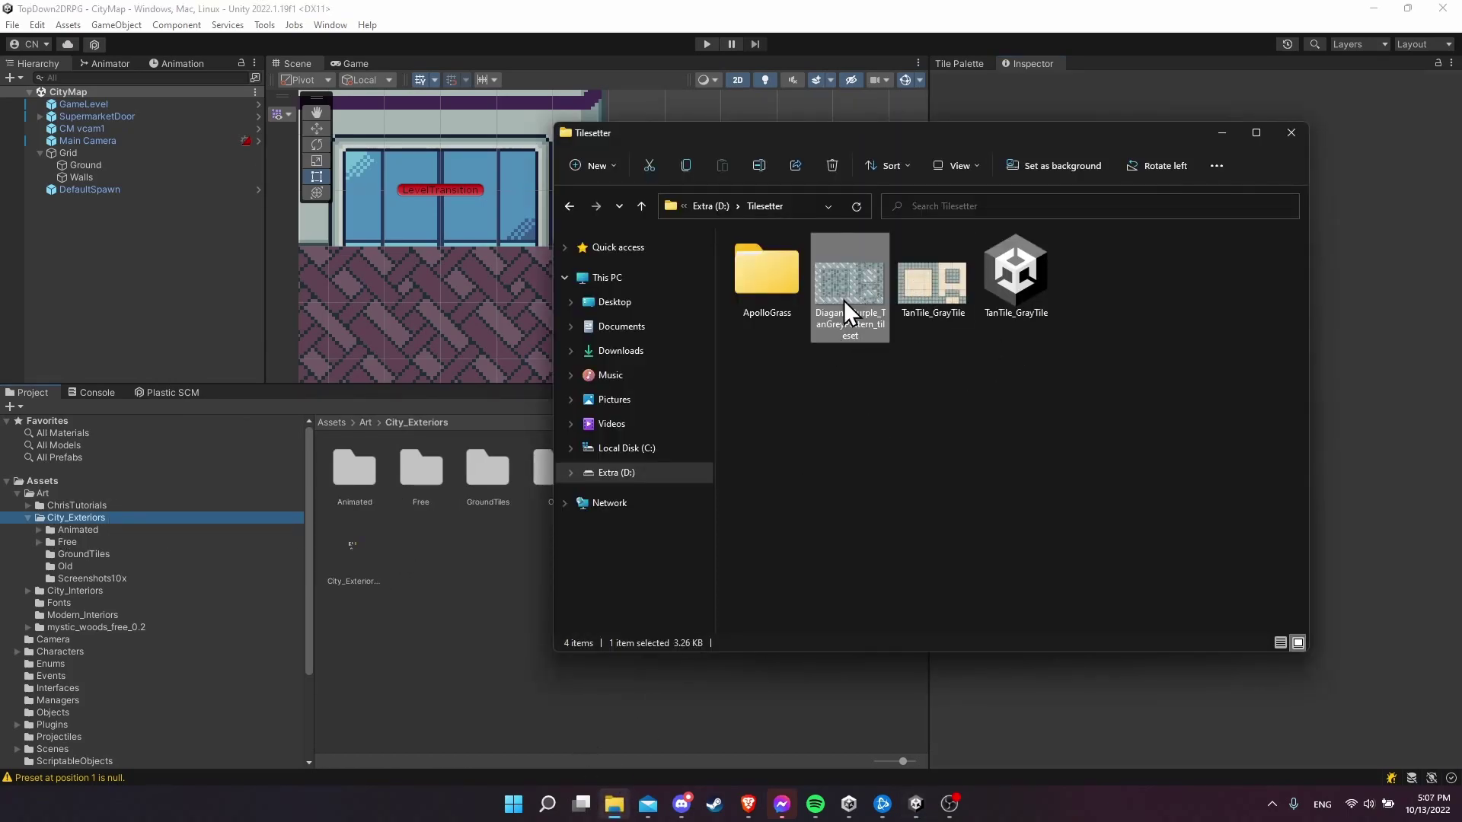
drag(877, 385, 879, 263)
drag(865, 324, 564, 717)
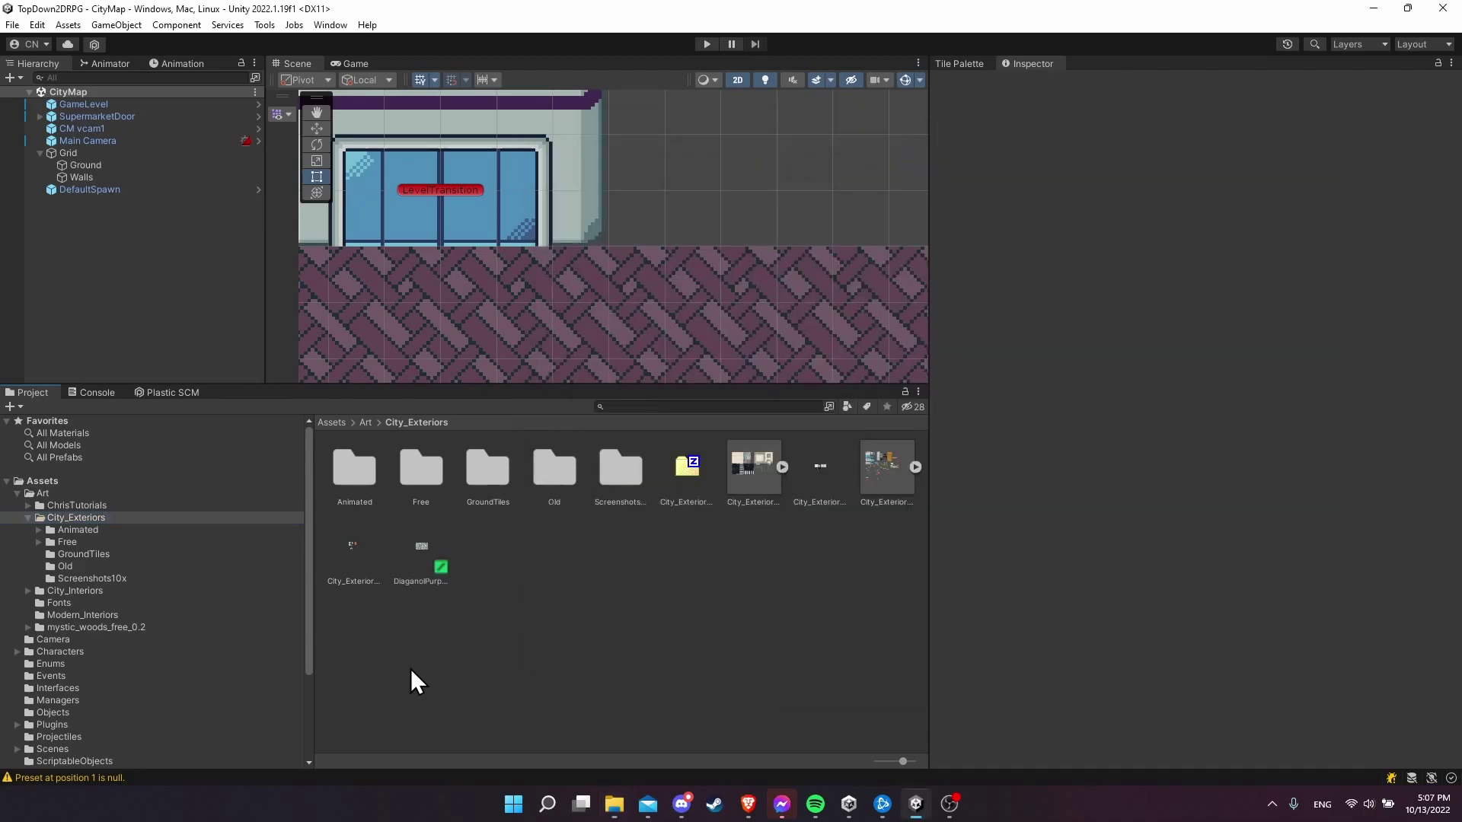
Step: Check the import settings and available presets of the imported DiaganolPurple_TanGreyPattern_tileset texture
click(419, 550)
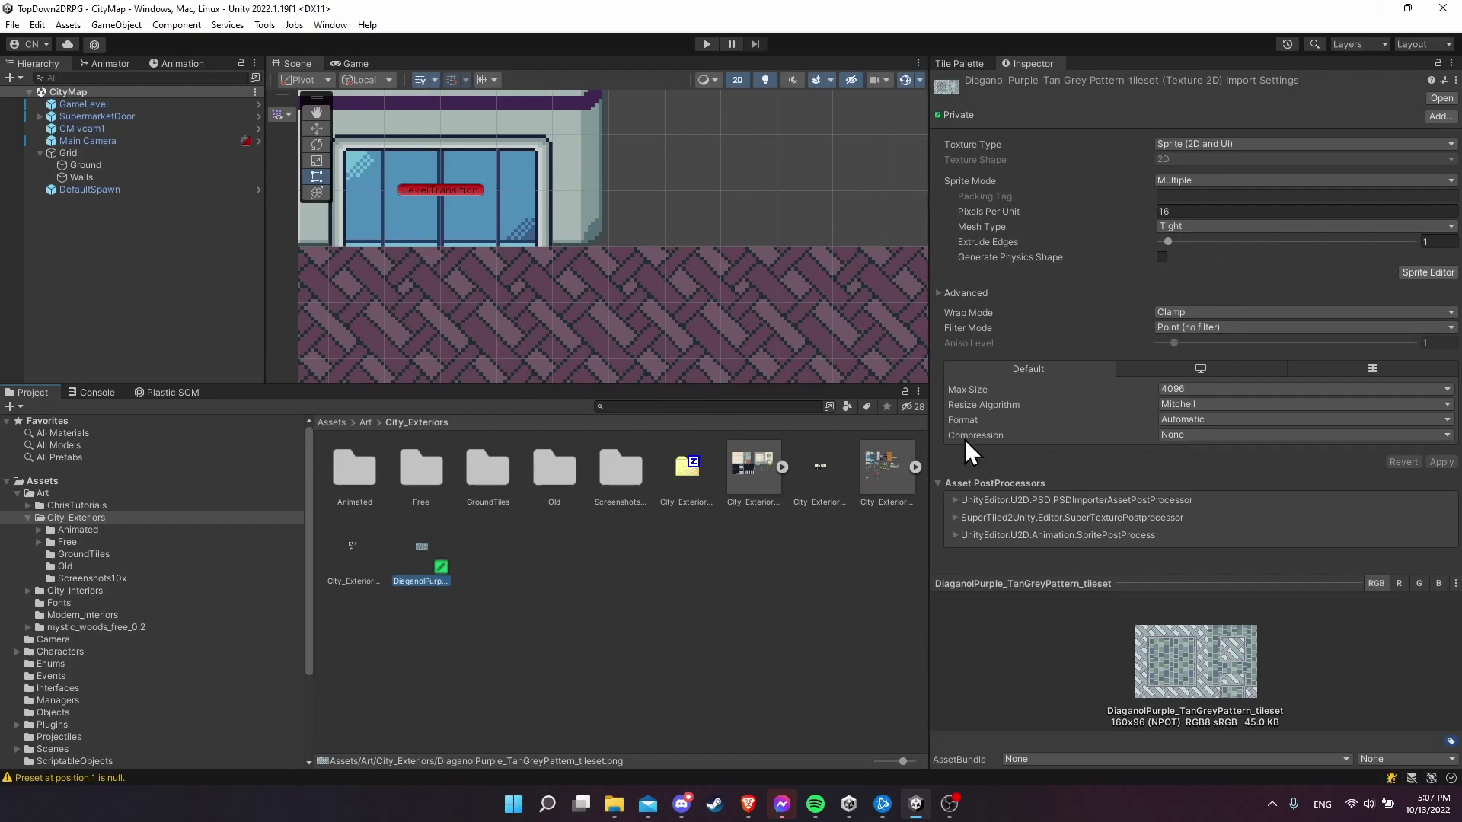
click(1443, 80)
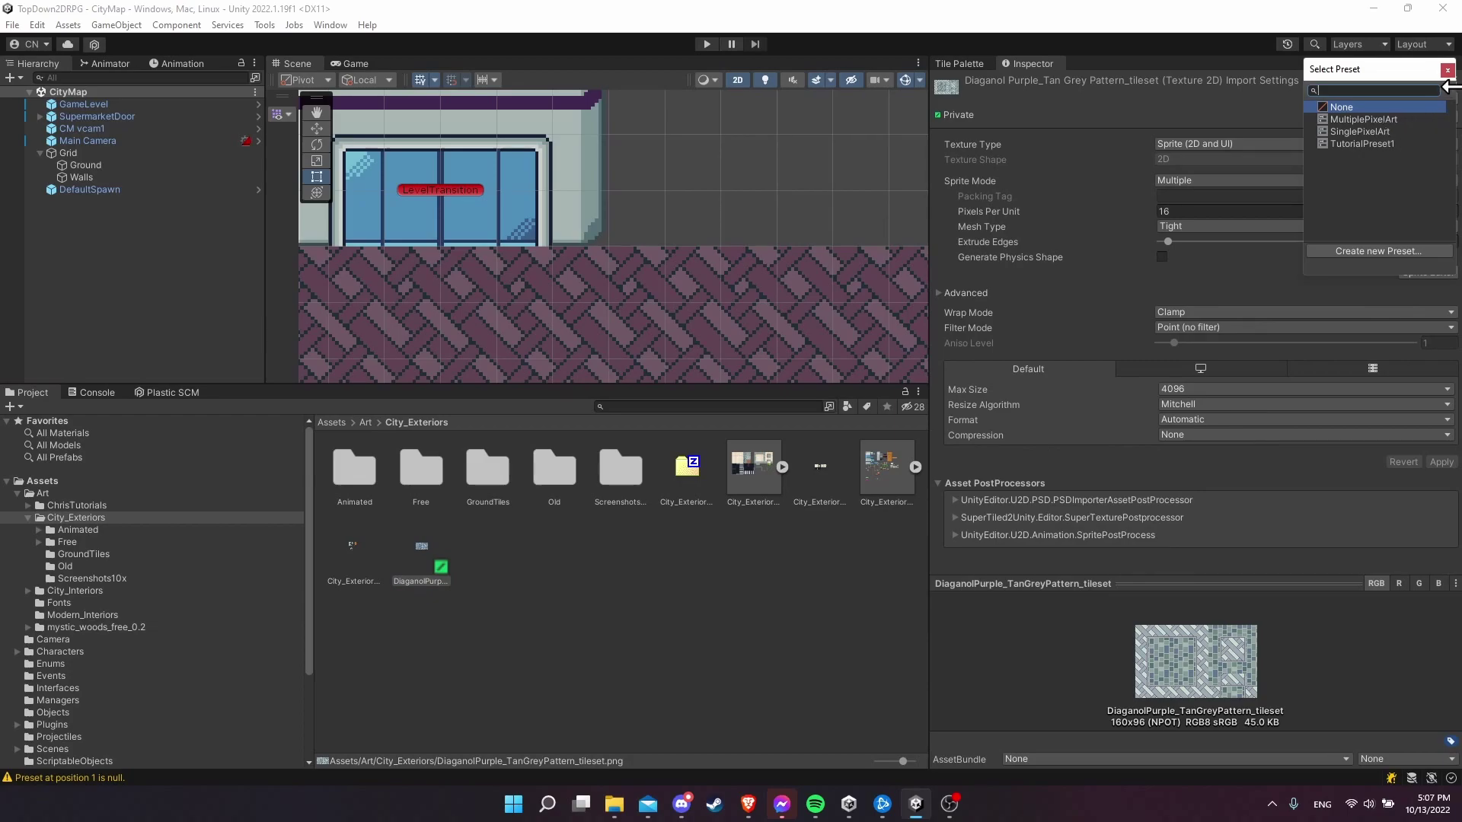
click(1447, 69)
Step: Import the TanTile_GrayTile image from the Tilesetter folder into the City_Exteriors folder
click(617, 805)
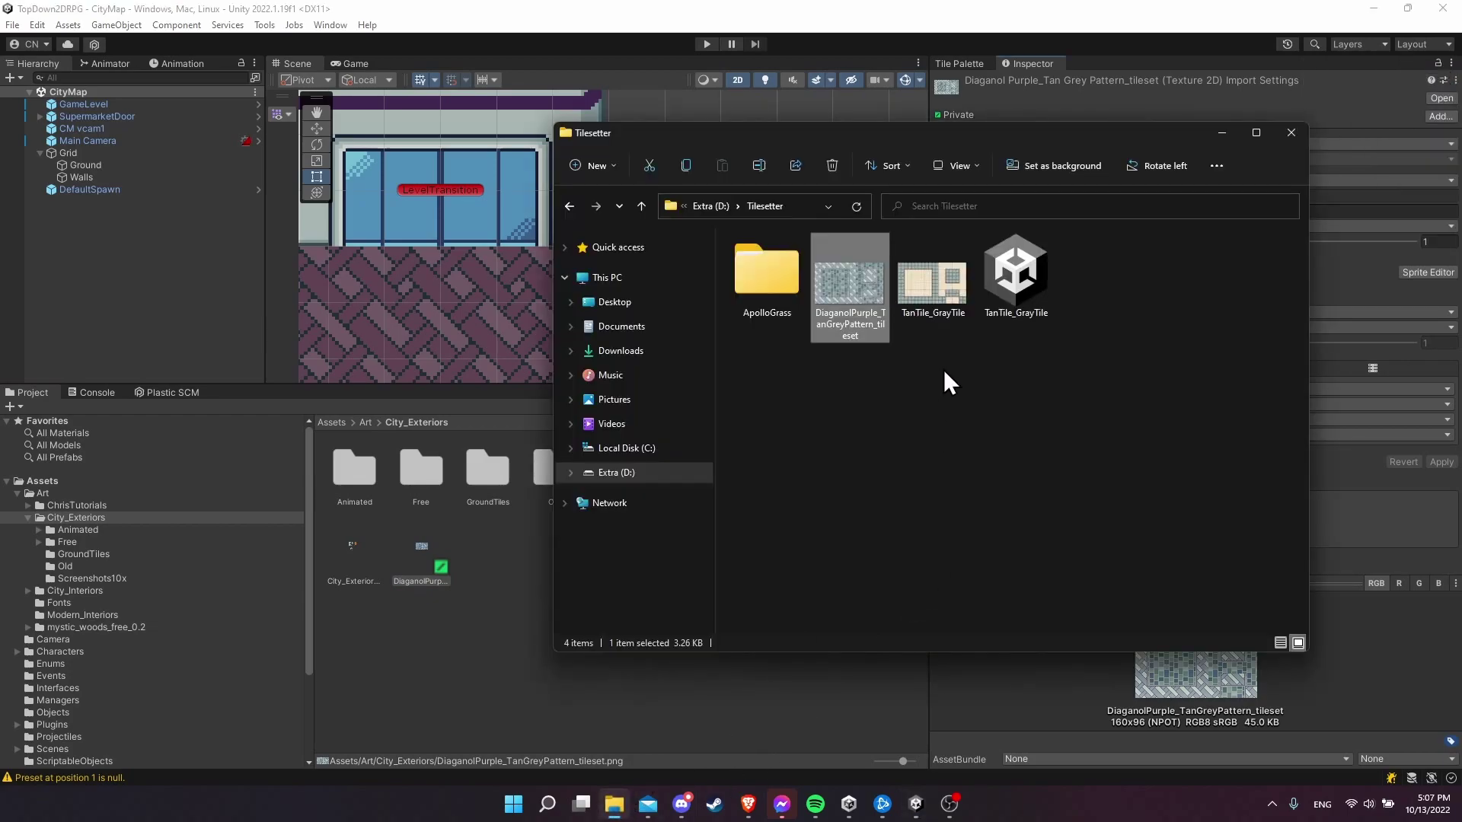
drag(915, 365, 920, 300)
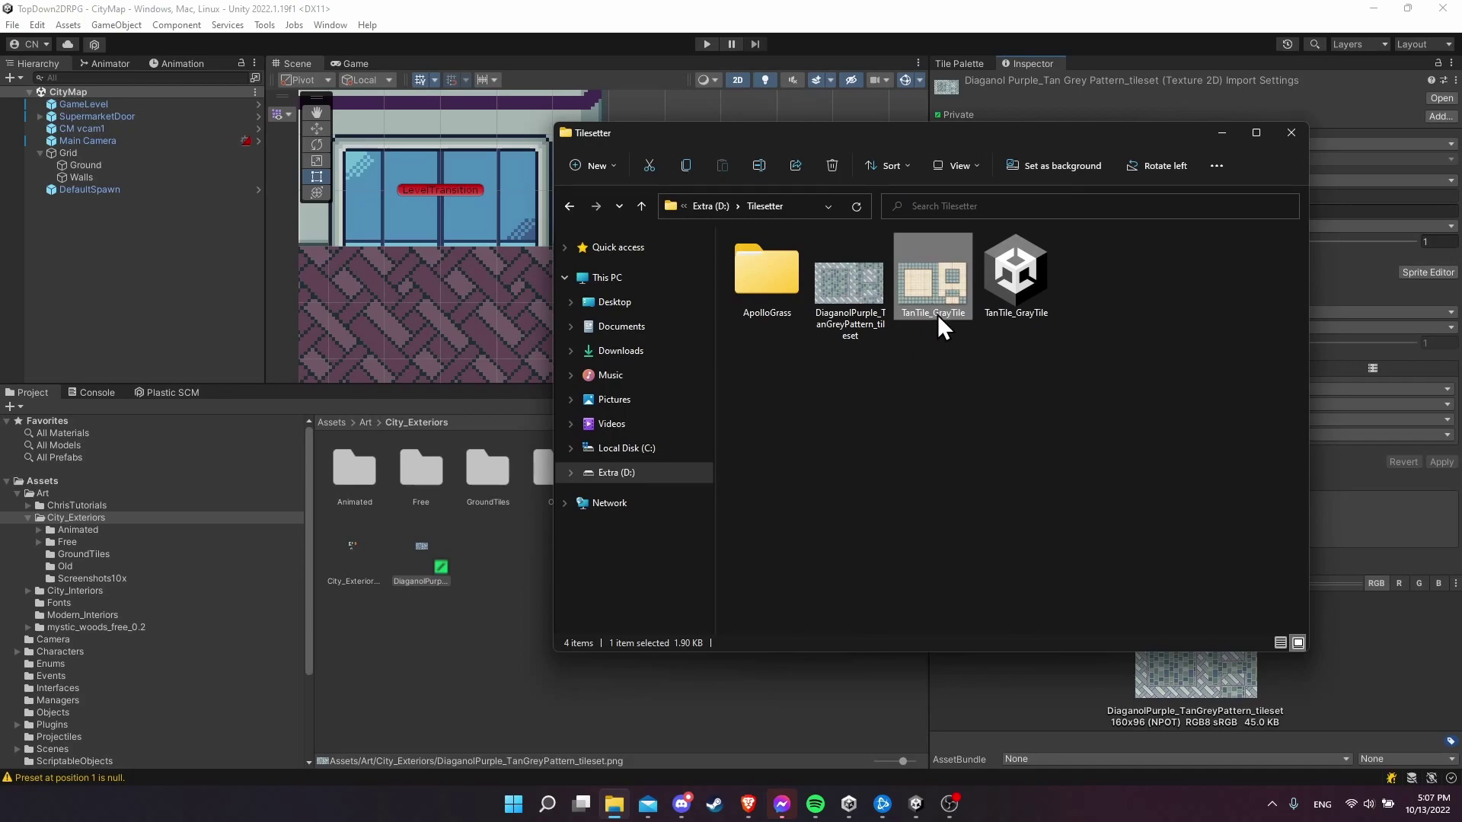
ctrl+scroll(953, 322, up, 1)
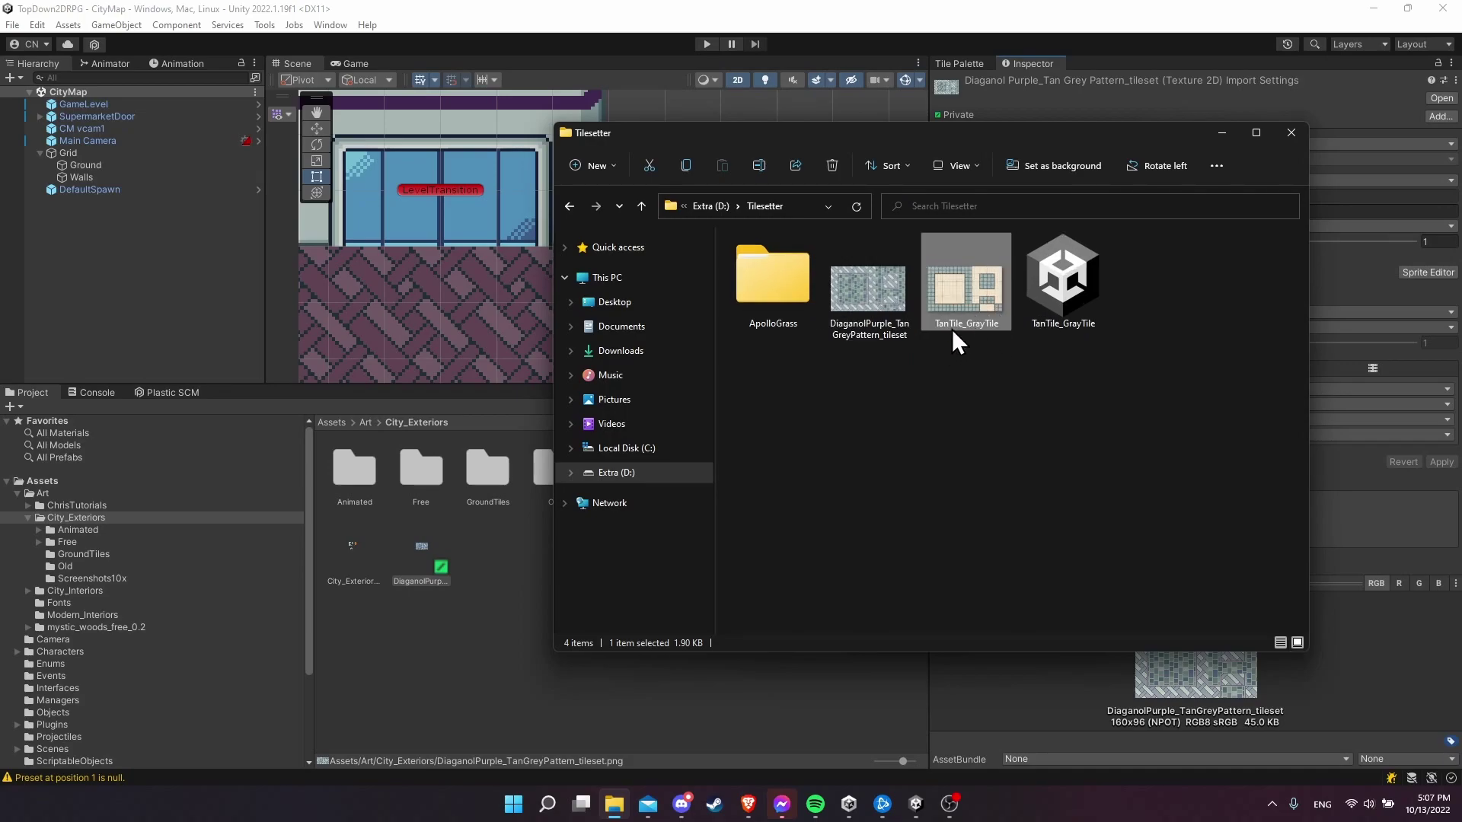
drag(948, 308, 473, 699)
Step: Check TanTile_GrayTile's import settings and presets, and compare its sprite mode with that of the DiaganolPurple tileset
click(489, 554)
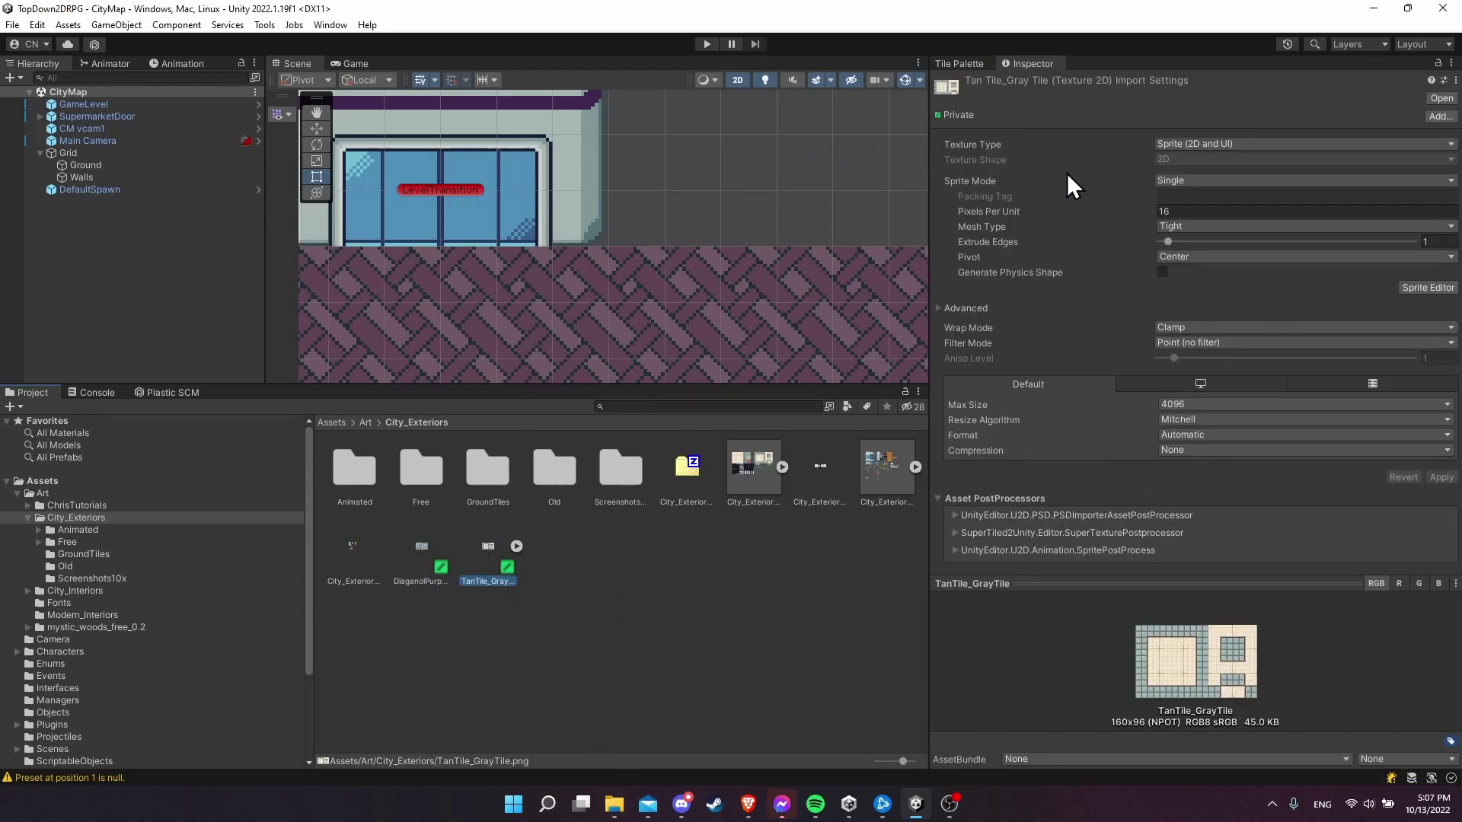
click(1444, 80)
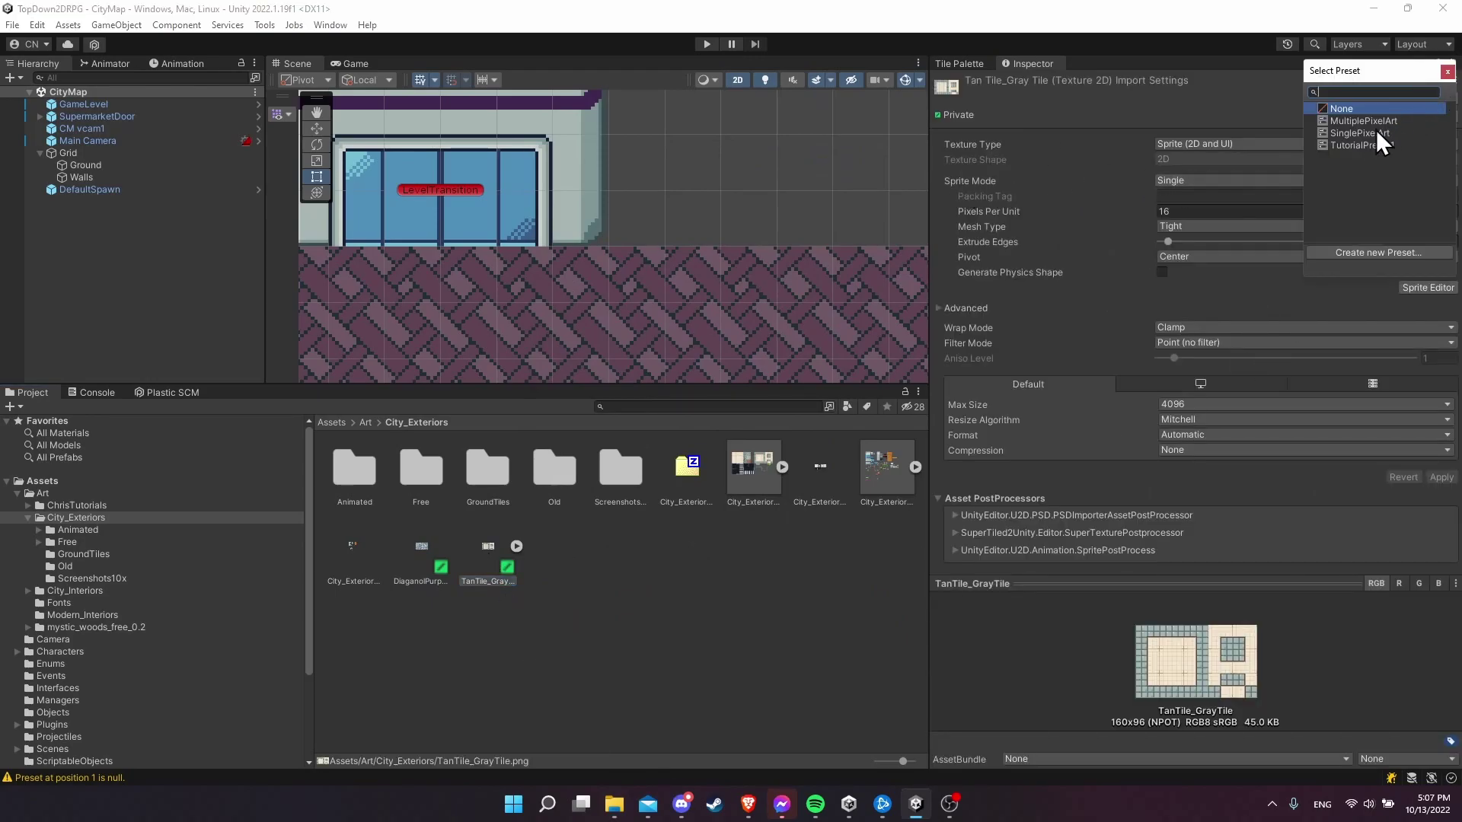
click(1448, 71)
click(430, 555)
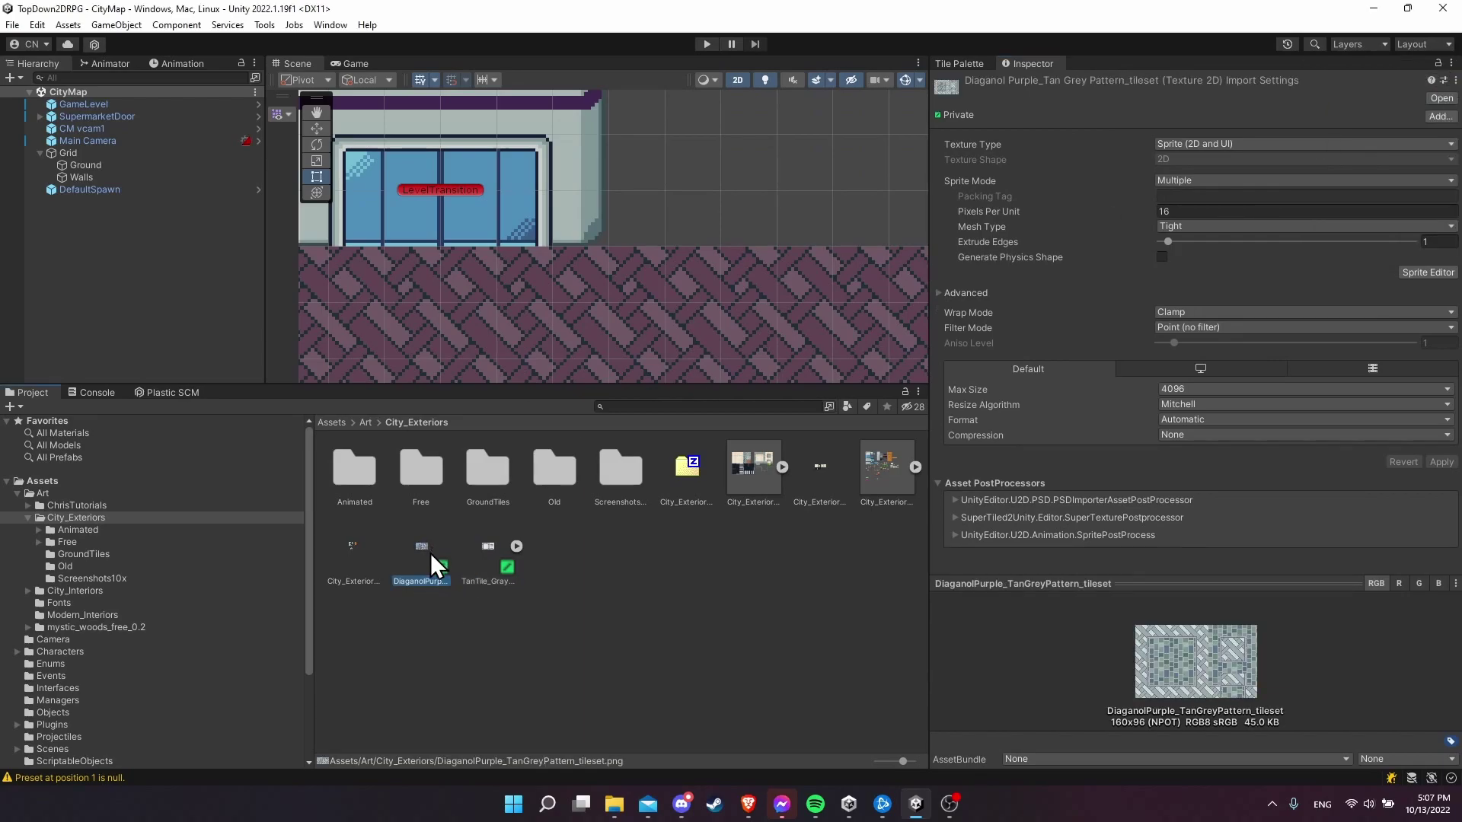
click(491, 567)
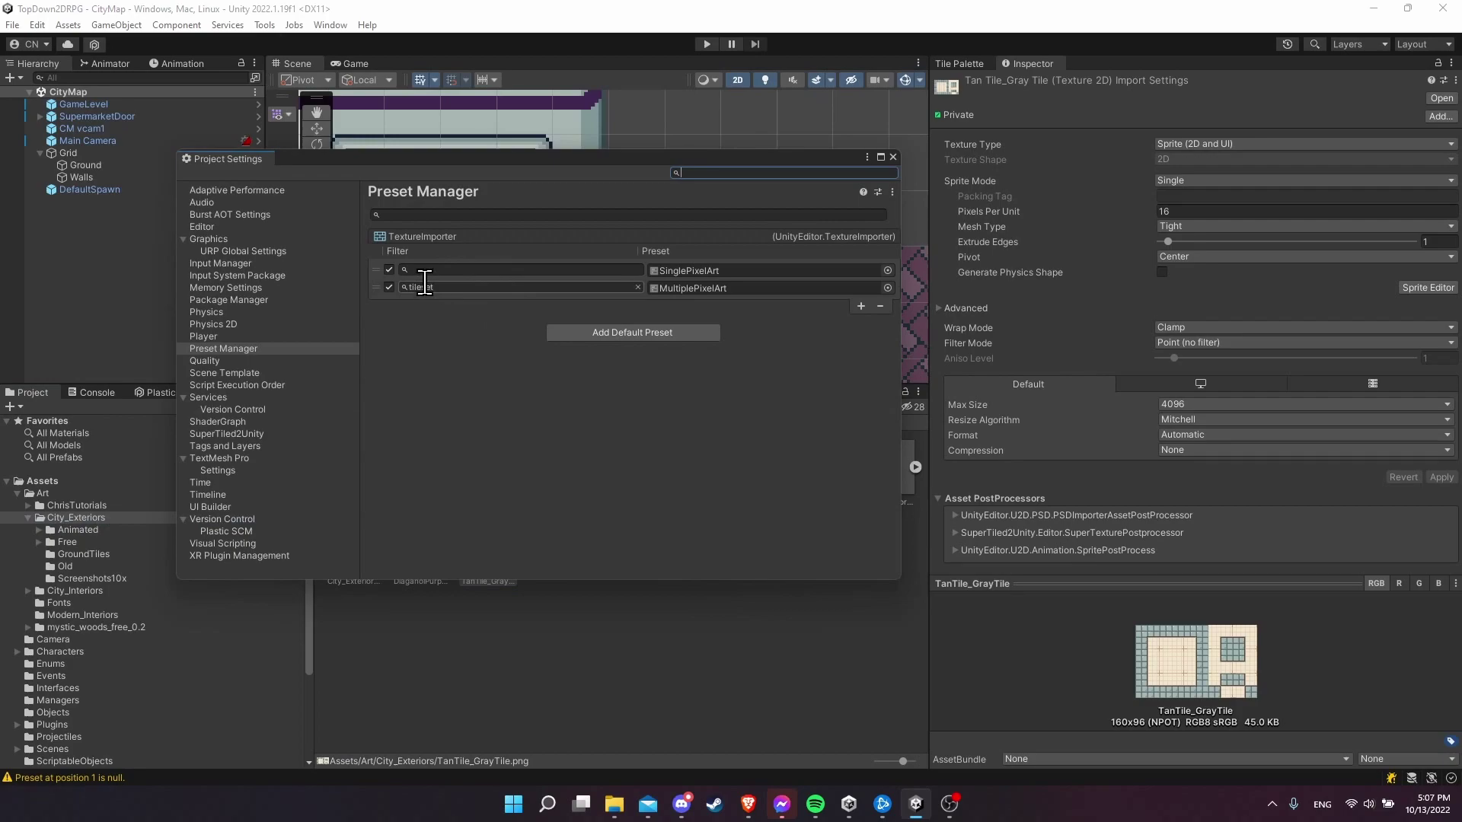
text(et)
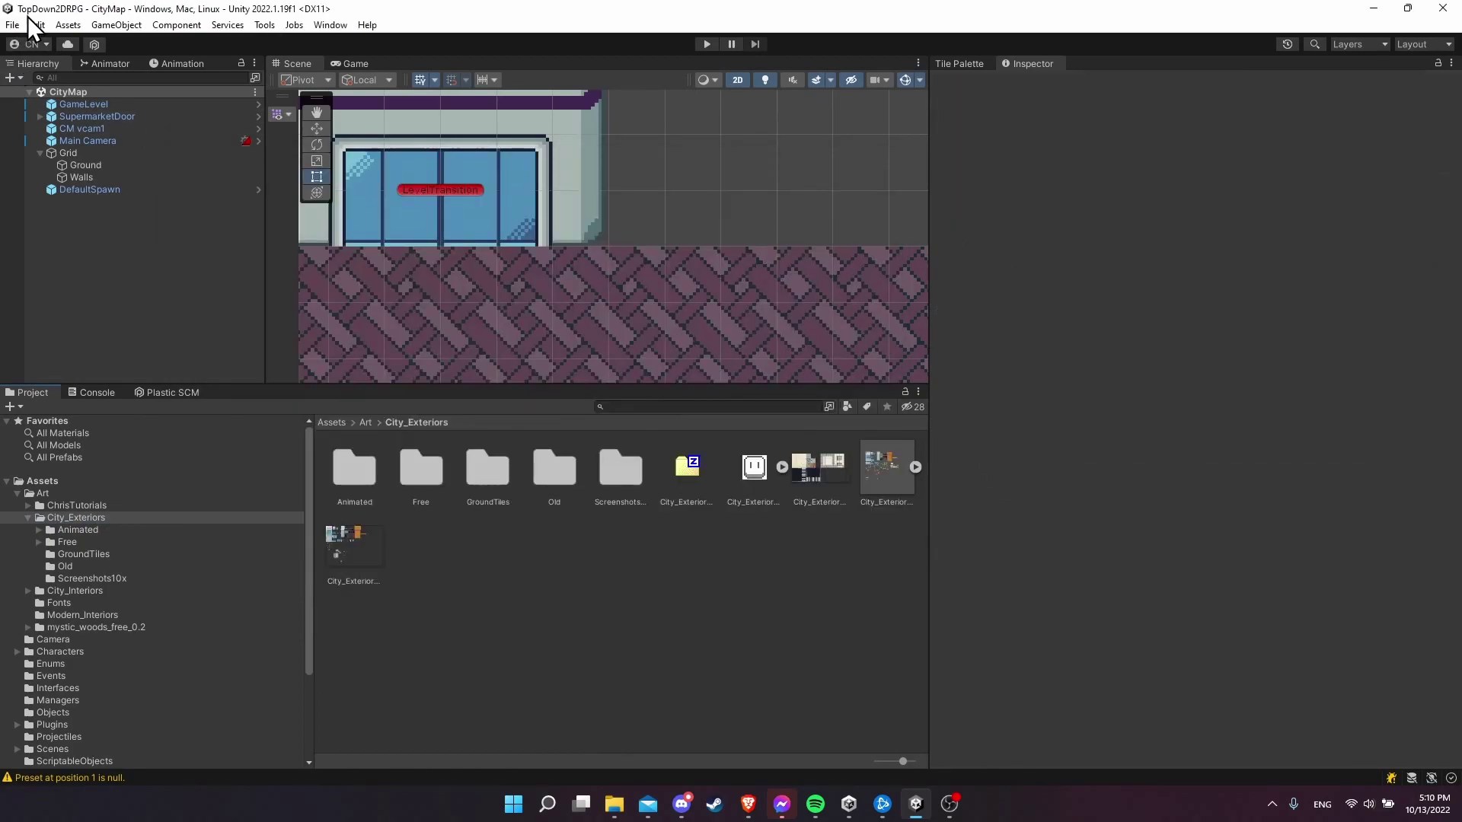
Step: Add AsepriteImporter as a default preset type in the Preset Manager of the project settings
click(34, 24)
click(149, 523)
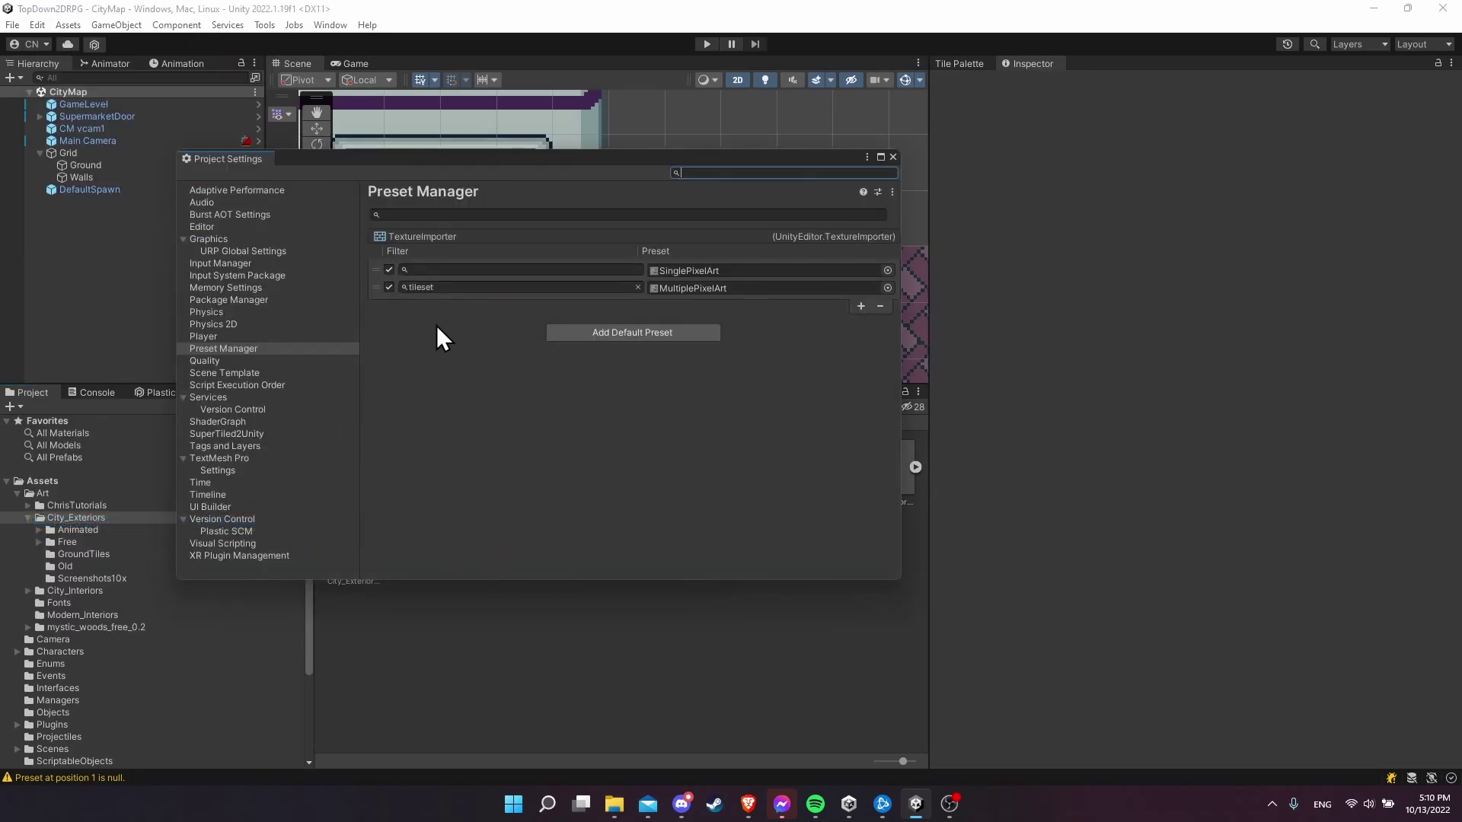
drag(486, 163, 606, 203)
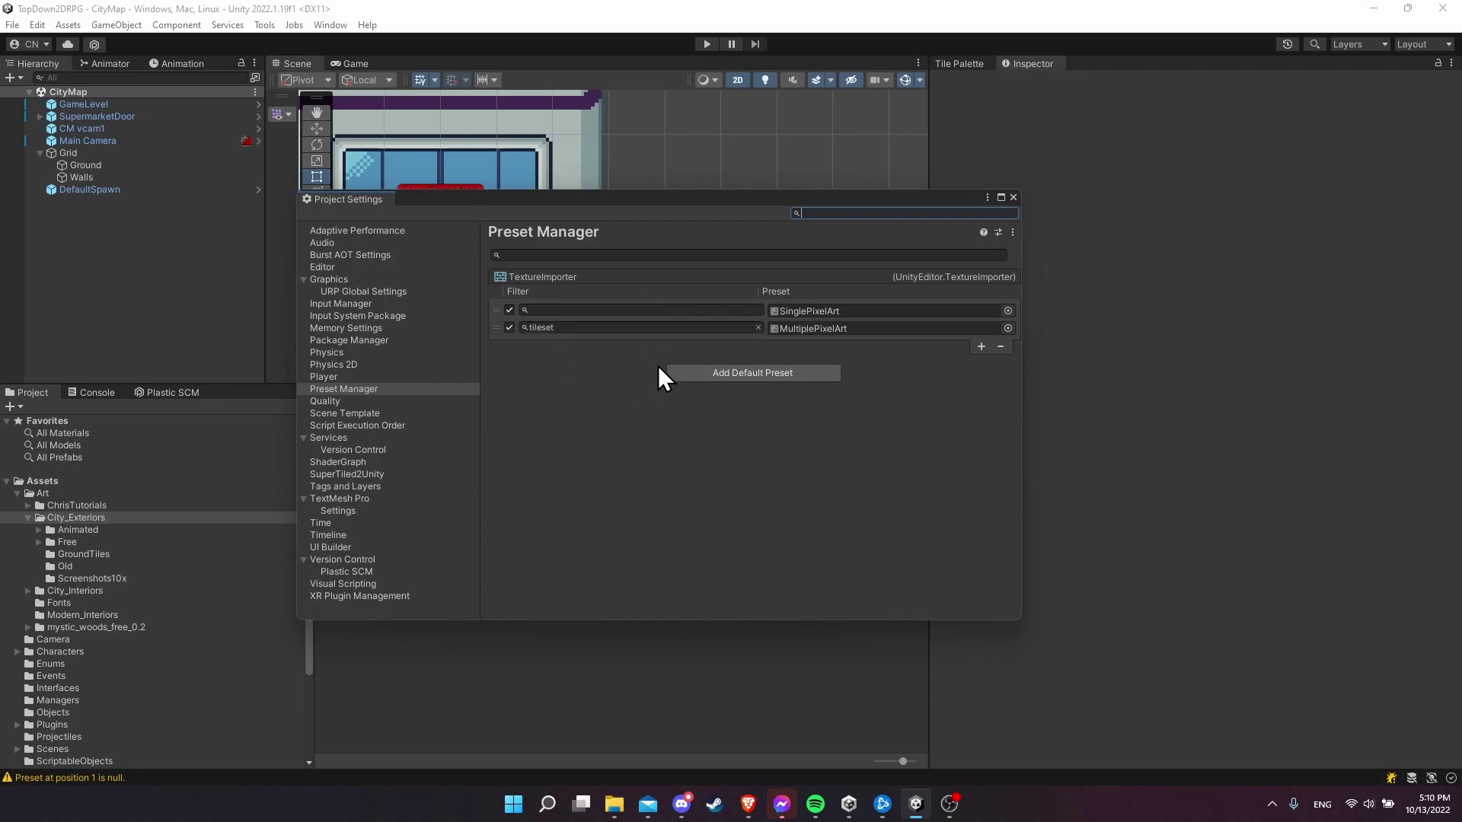
click(700, 372)
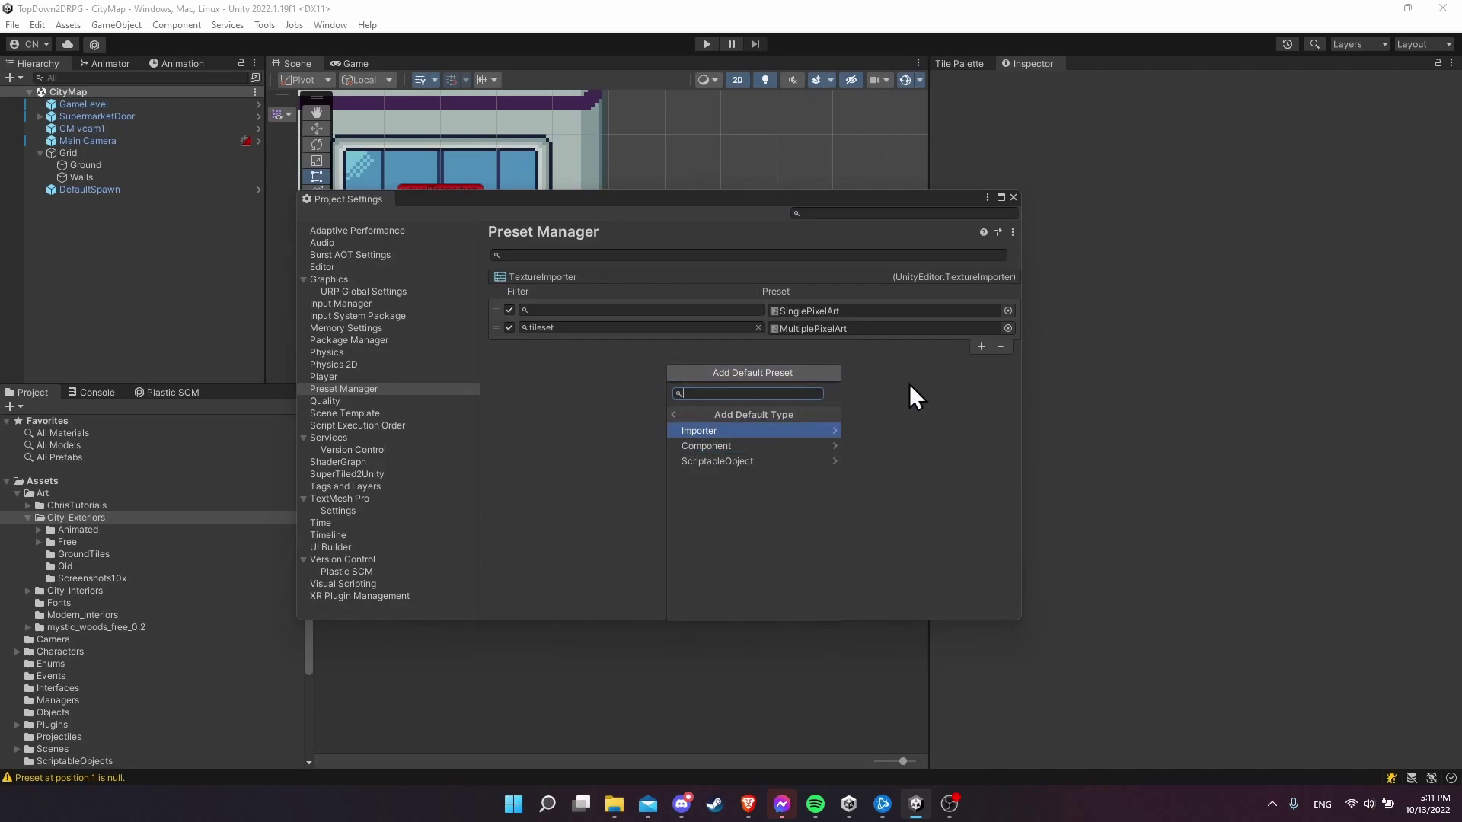
text(asep)
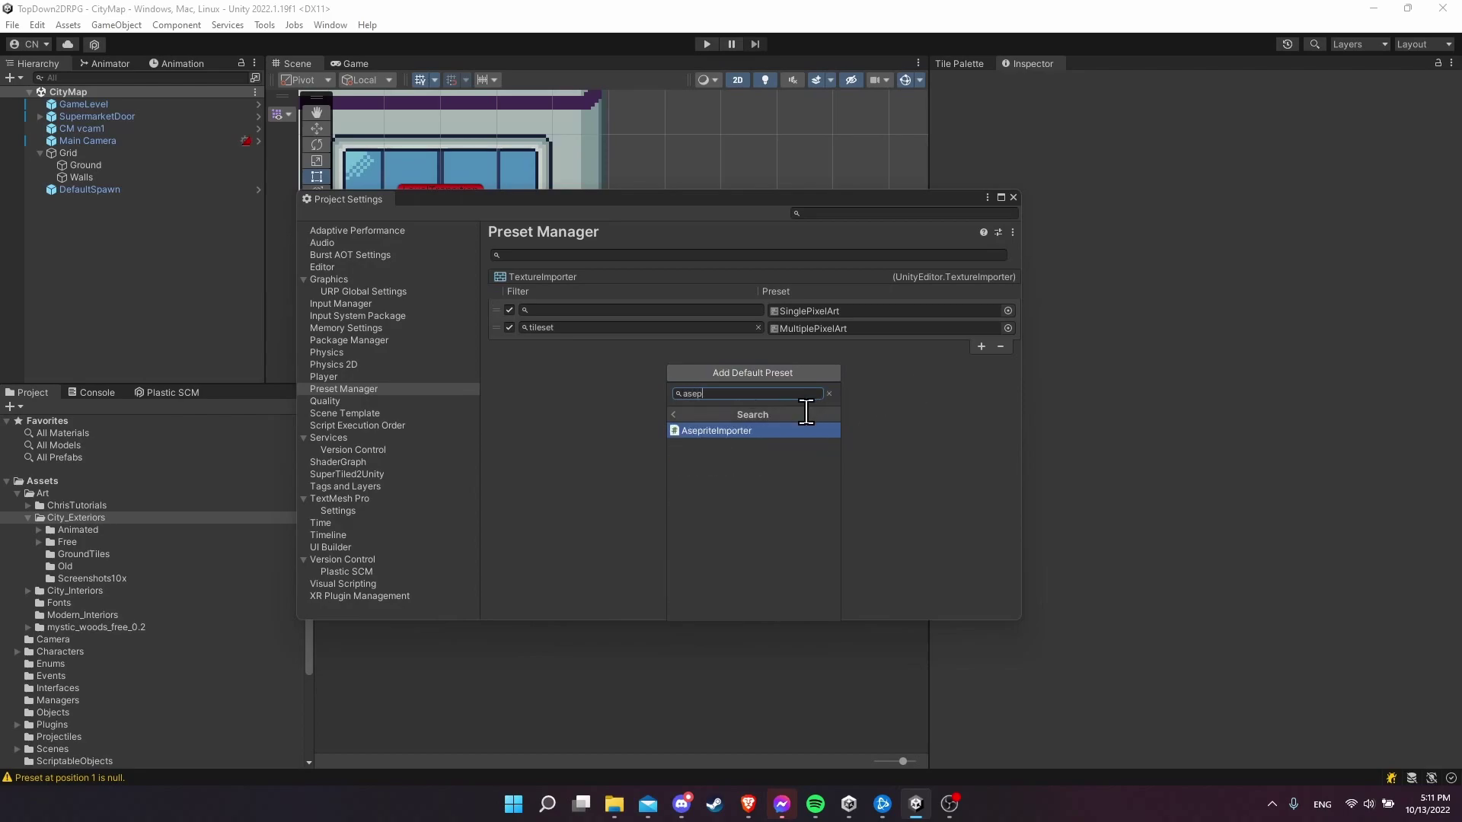
click(708, 433)
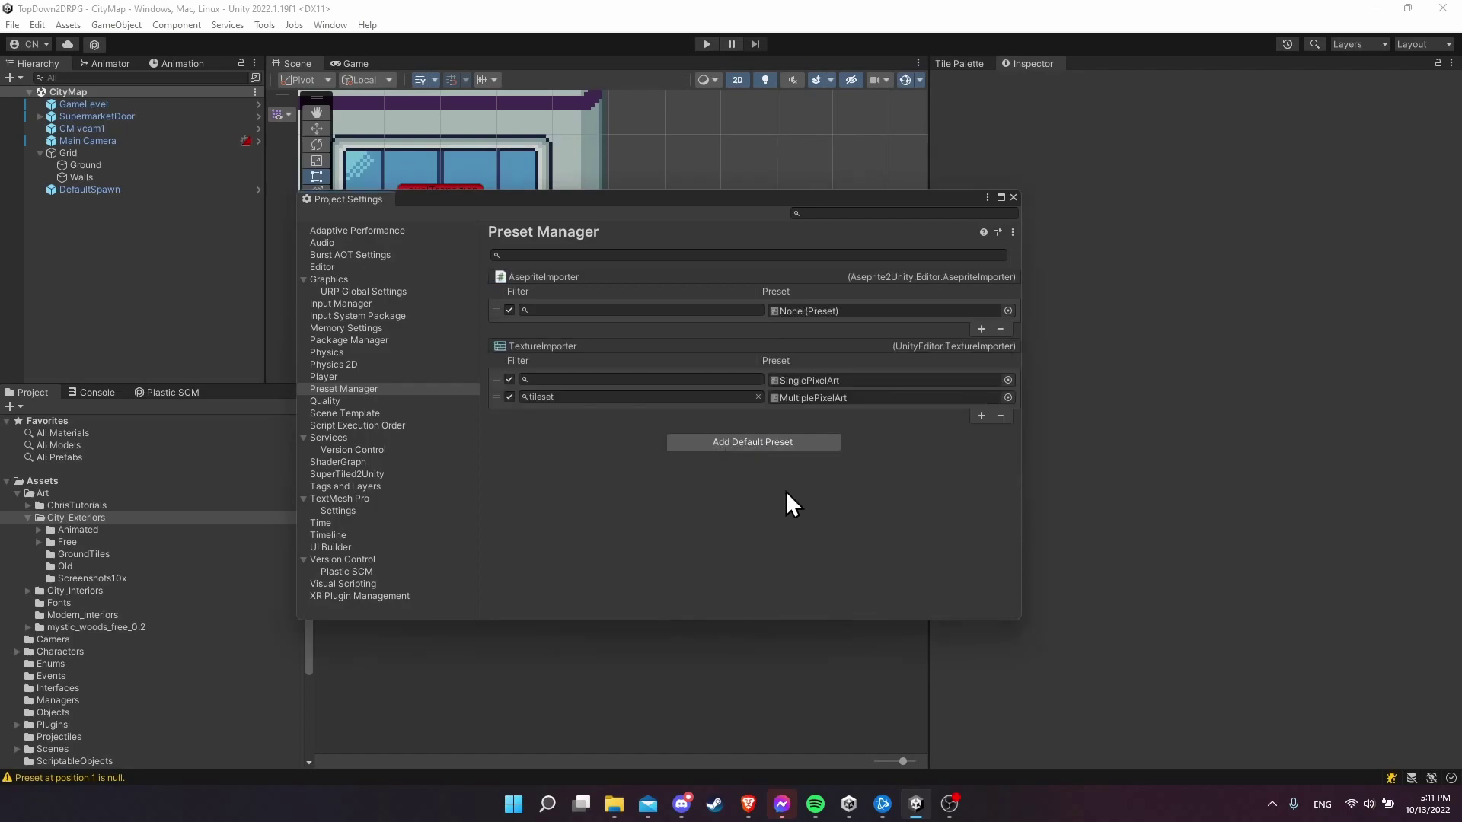
Step: Assign the AsepriteImporter preset to the unfiltered AsepriteImporter entry, then close the project settings and clear the asset selection
click(1007, 310)
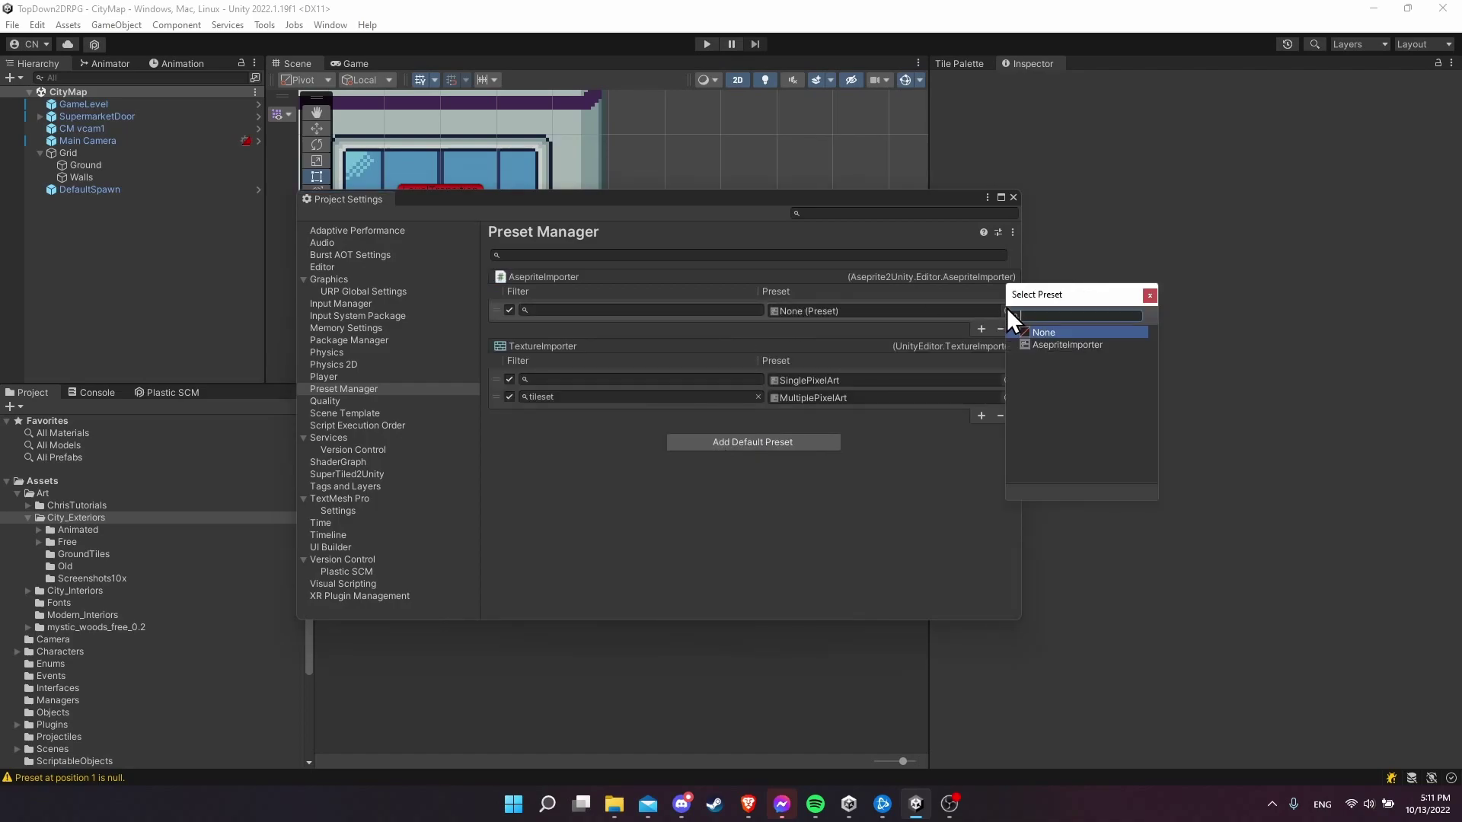
double_click(1062, 340)
double_click(771, 309)
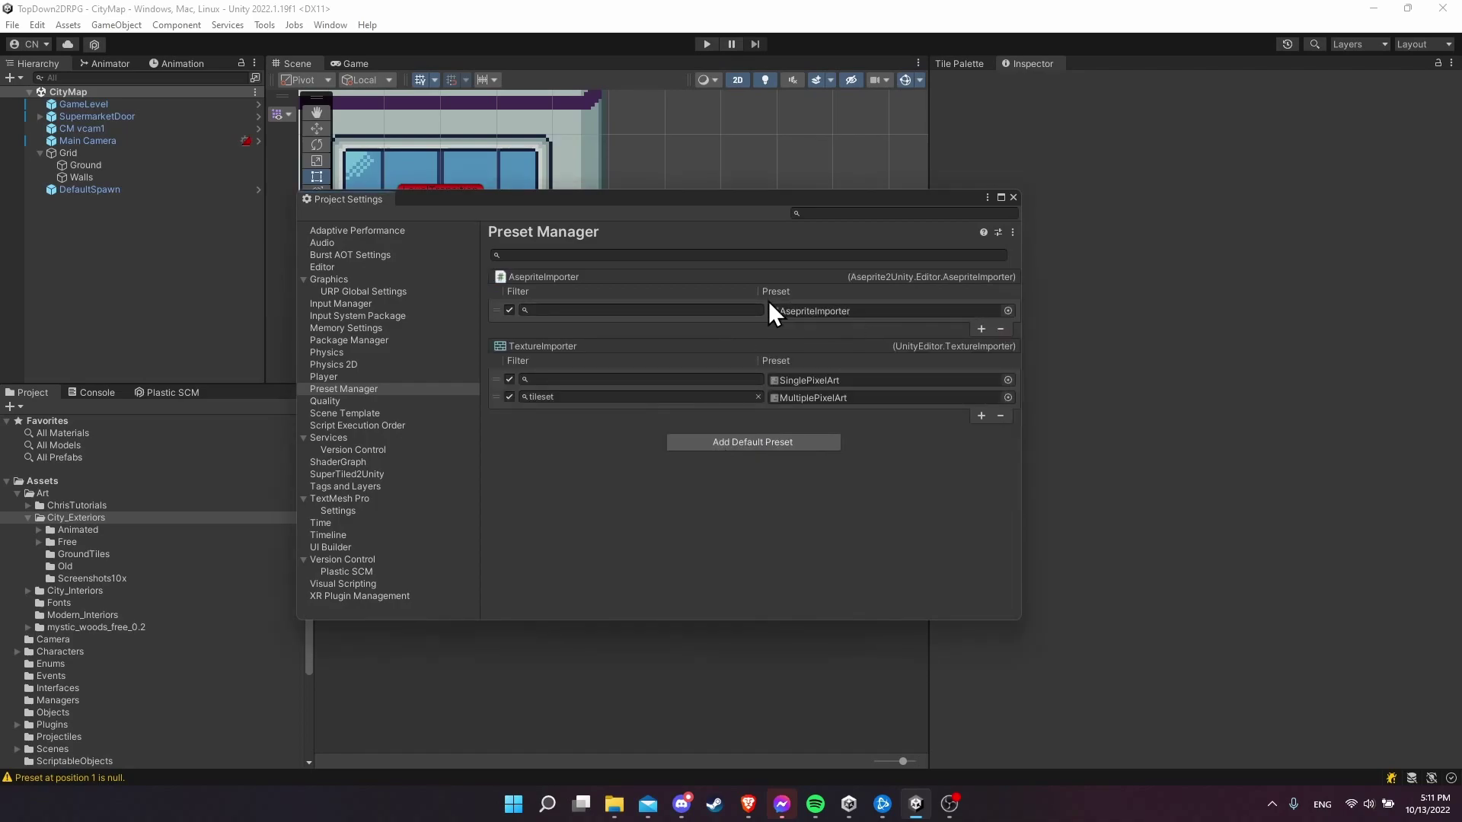
click(1013, 197)
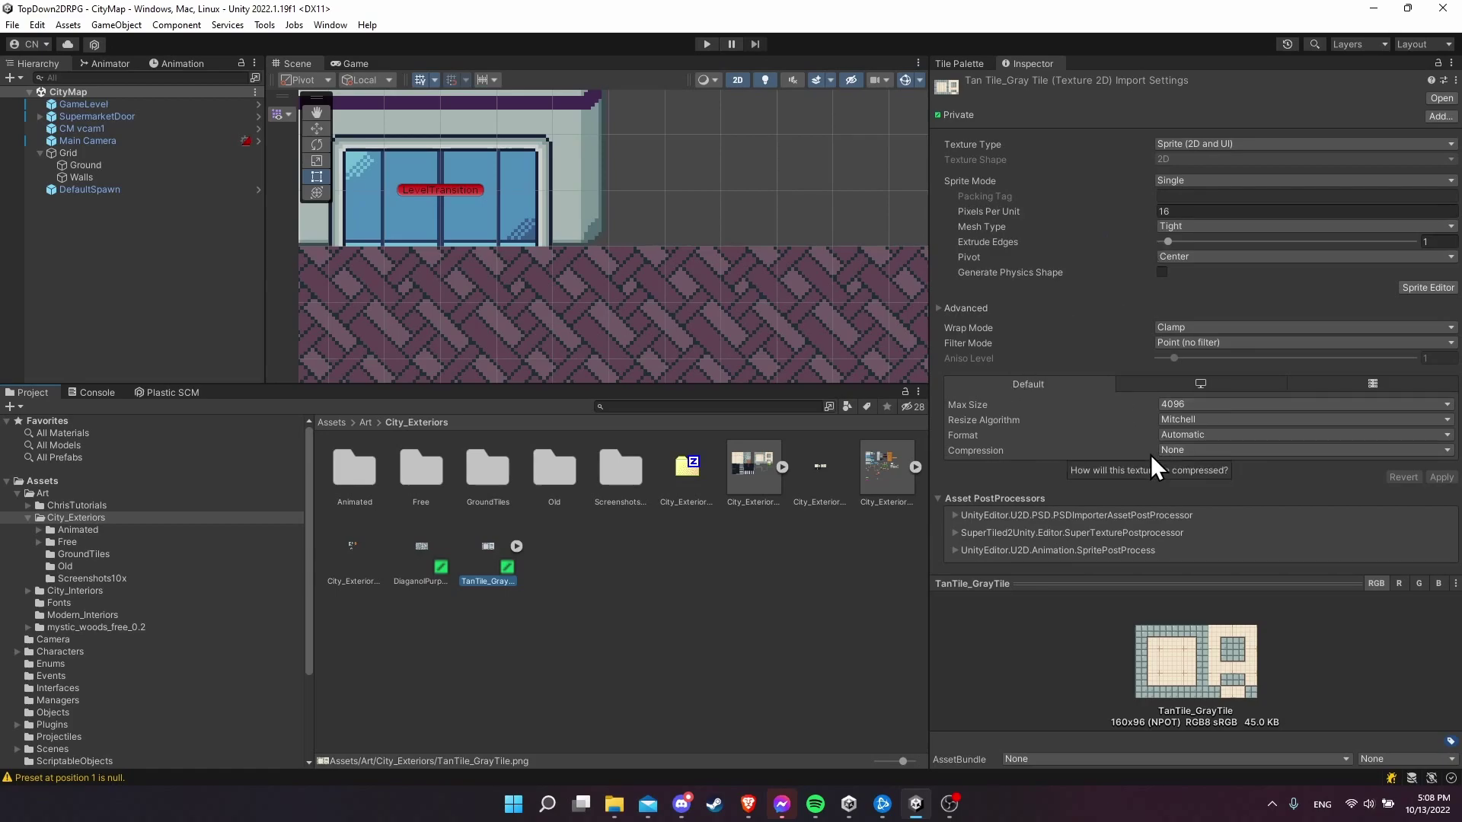
click(592, 531)
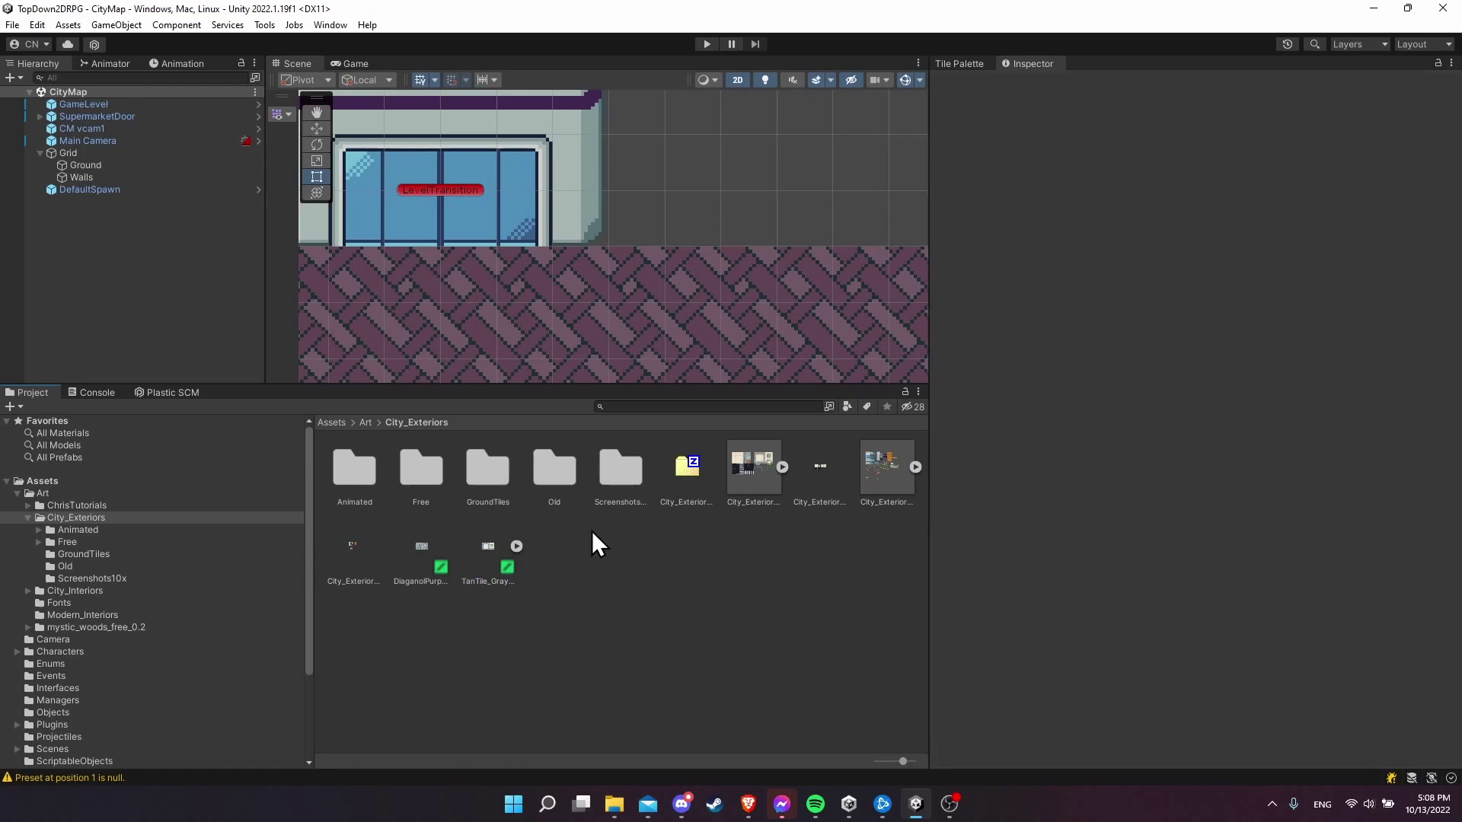